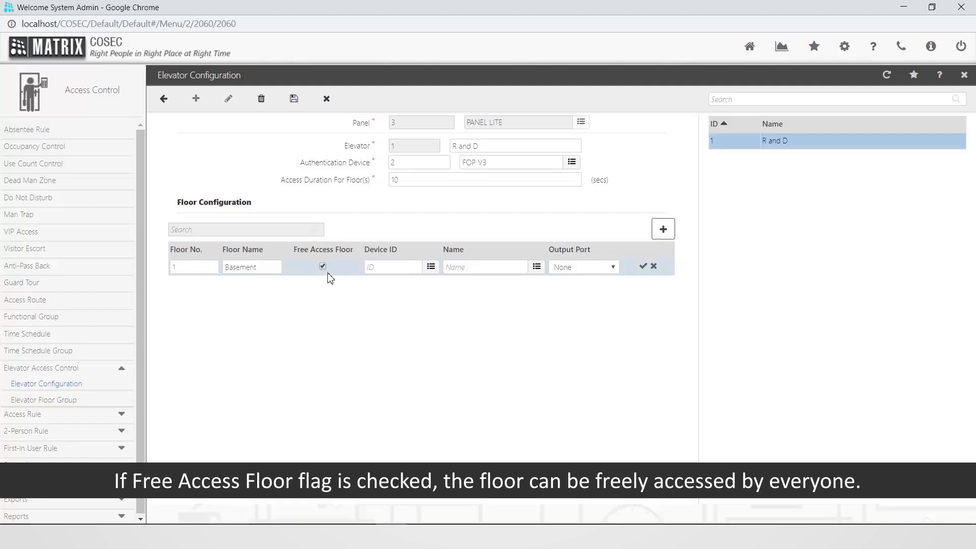
Step: Link the Basement floor to the ARC IO800 device on Aux. Output 1 and accept the floor entry
left_click(536, 266)
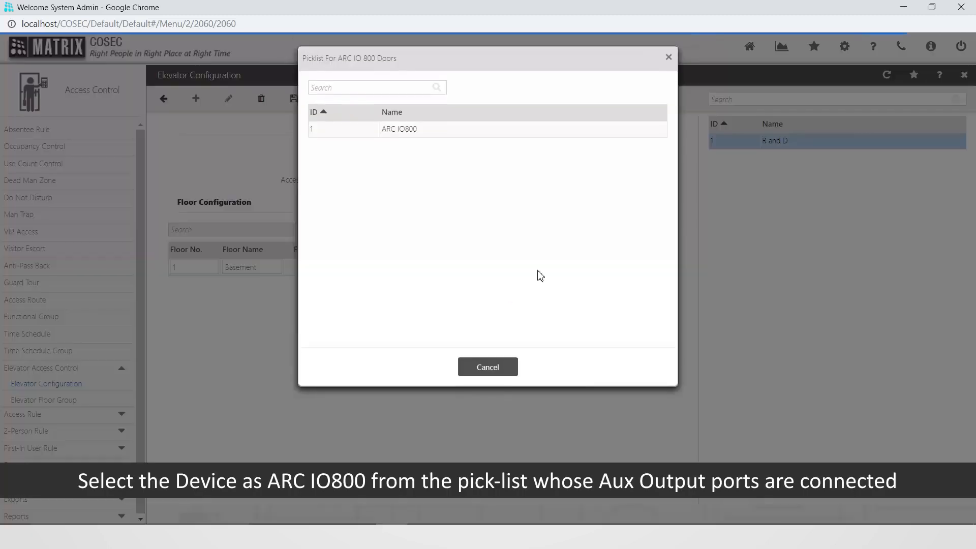
left_click(519, 139)
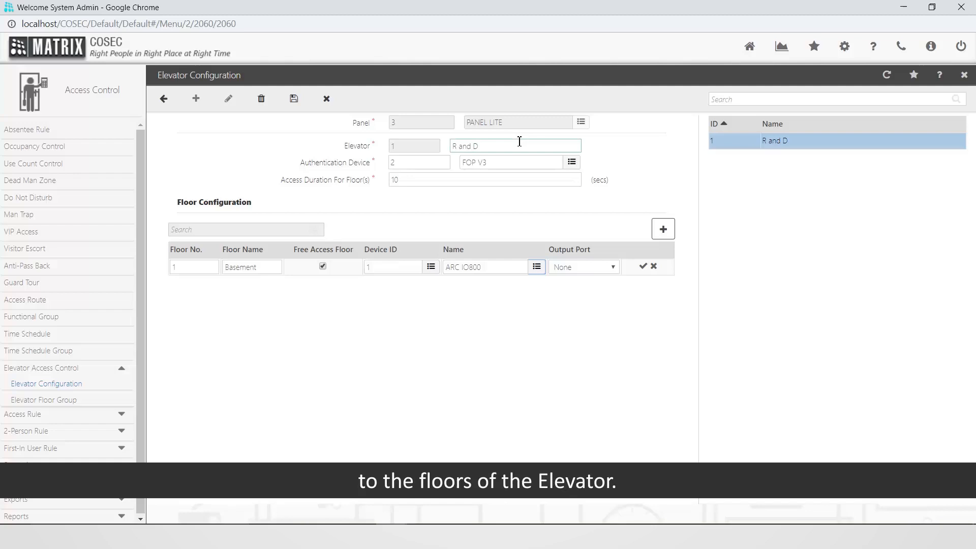
left_click(615, 272)
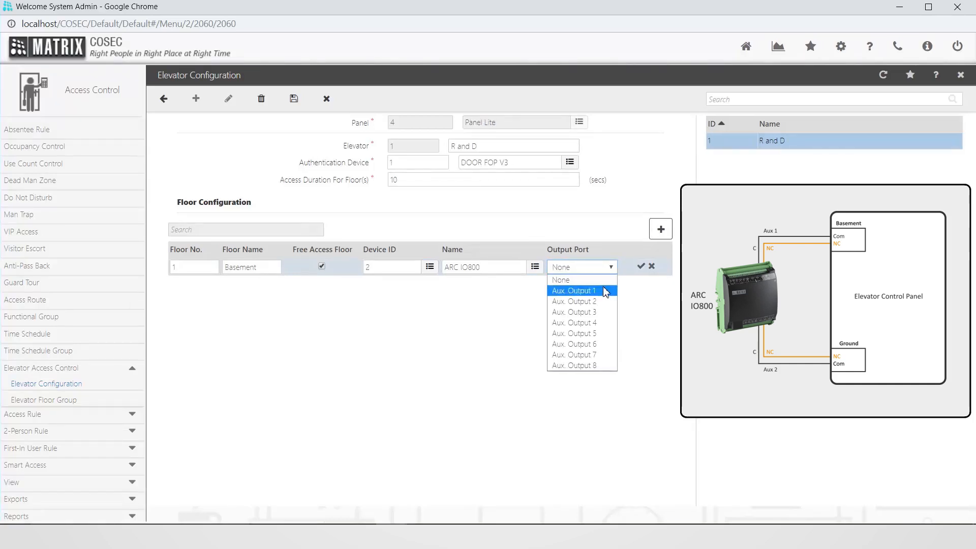
left_click(604, 291)
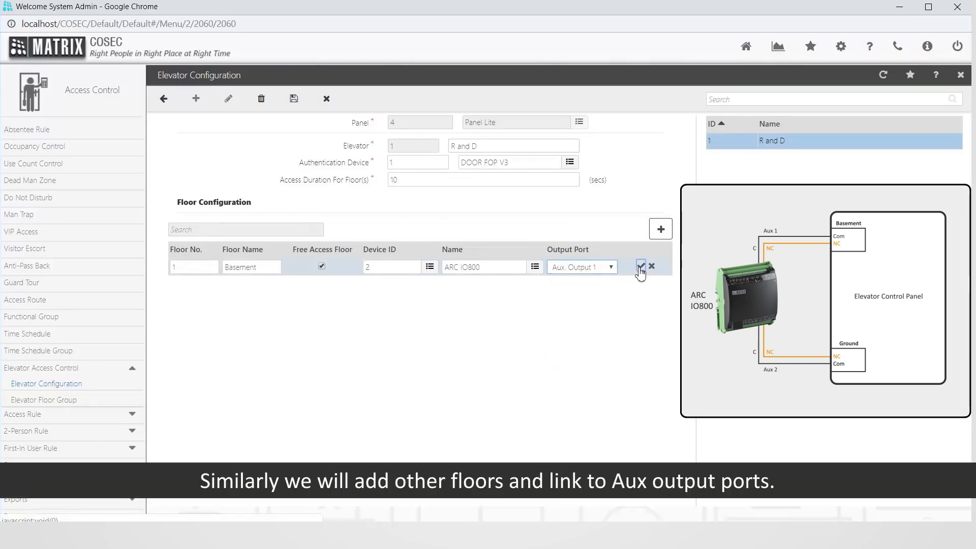
left_click(640, 267)
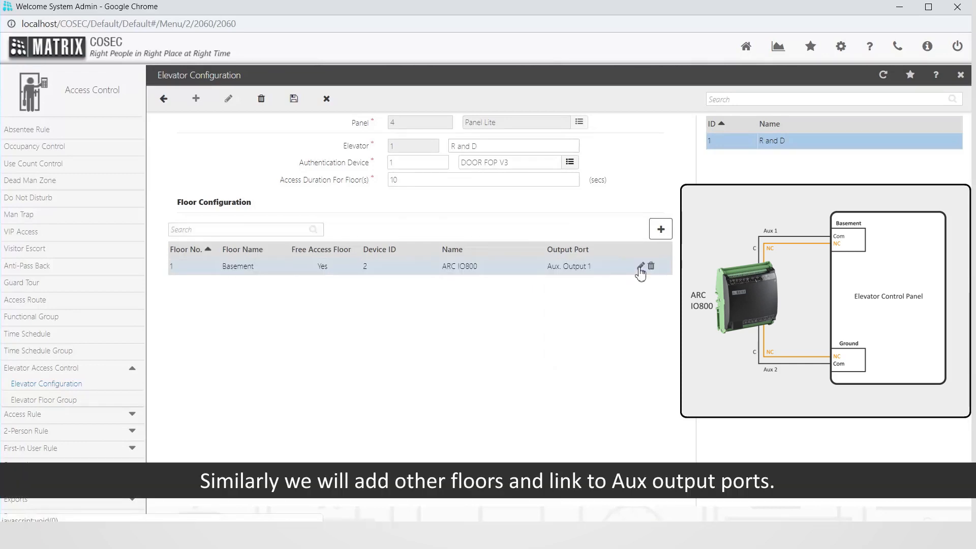
Step: Add floor 2 named Ground as a free access floor, linked to ARC IO800 on Aux. Output 2
left_click(660, 230)
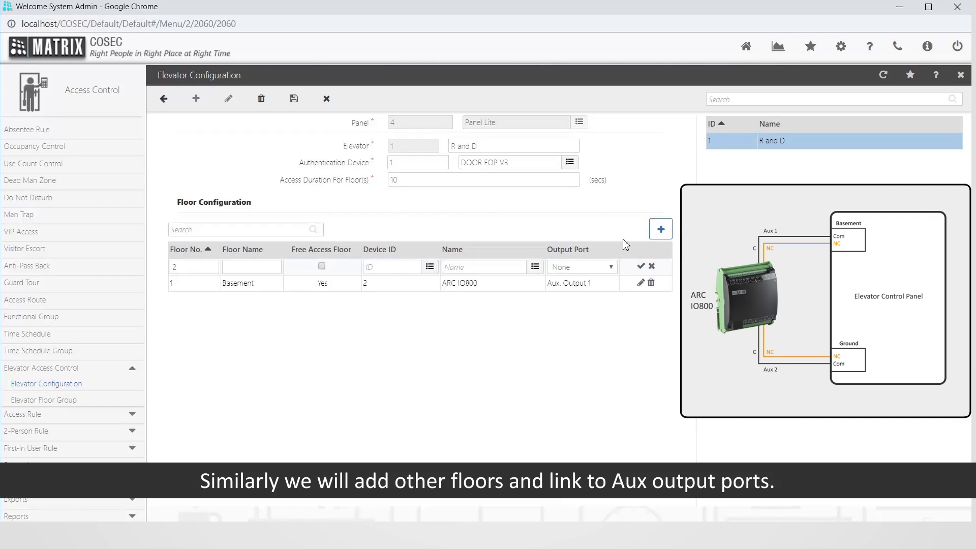
left_click(254, 266)
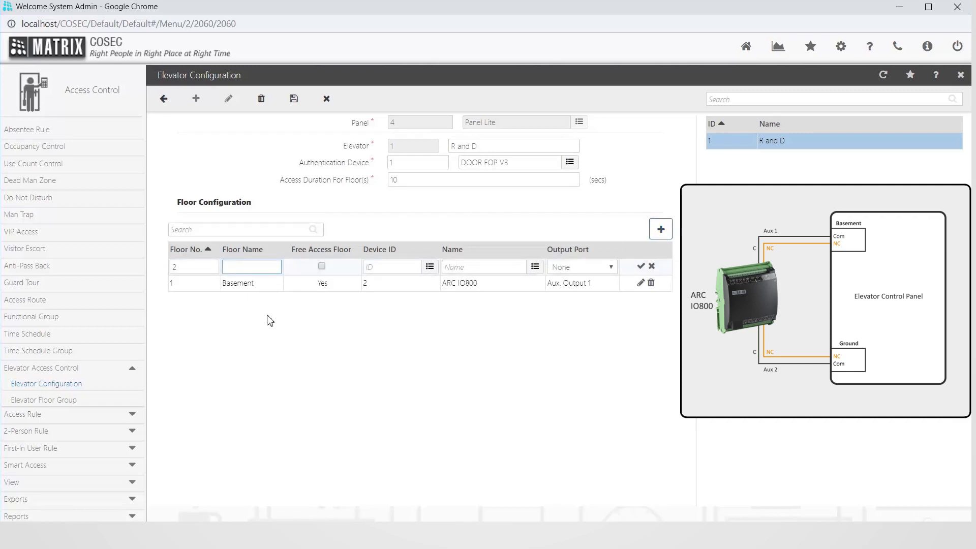
type("Ground")
left_click(322, 267)
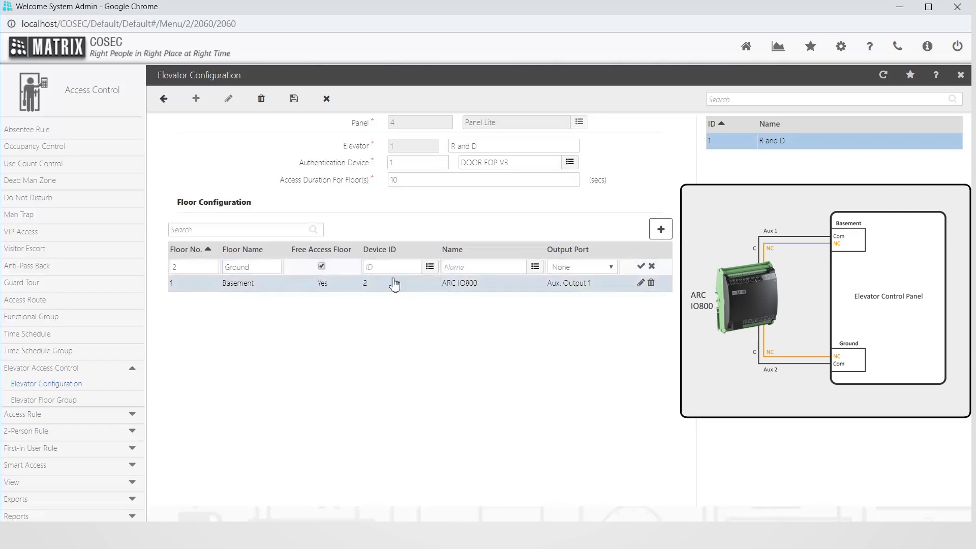
left_click(429, 267)
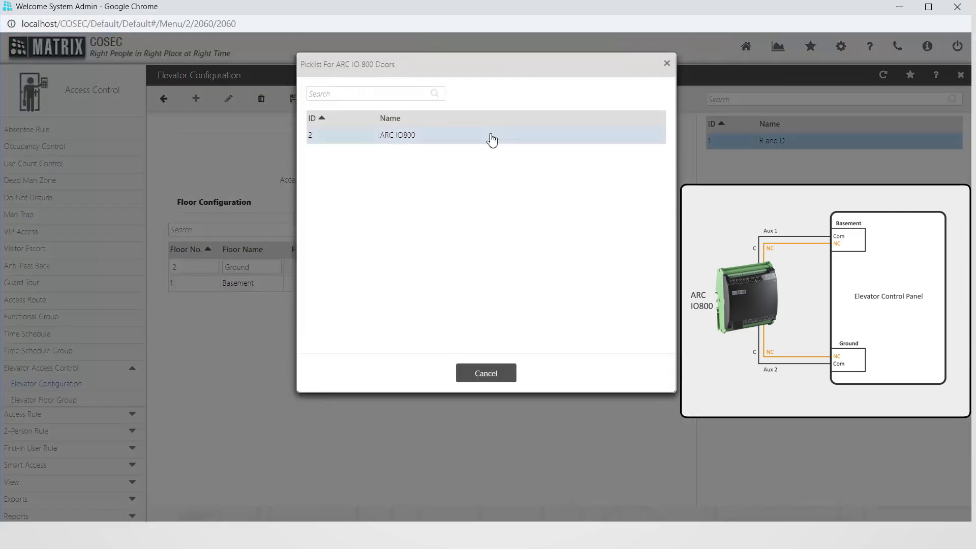
double_click(491, 139)
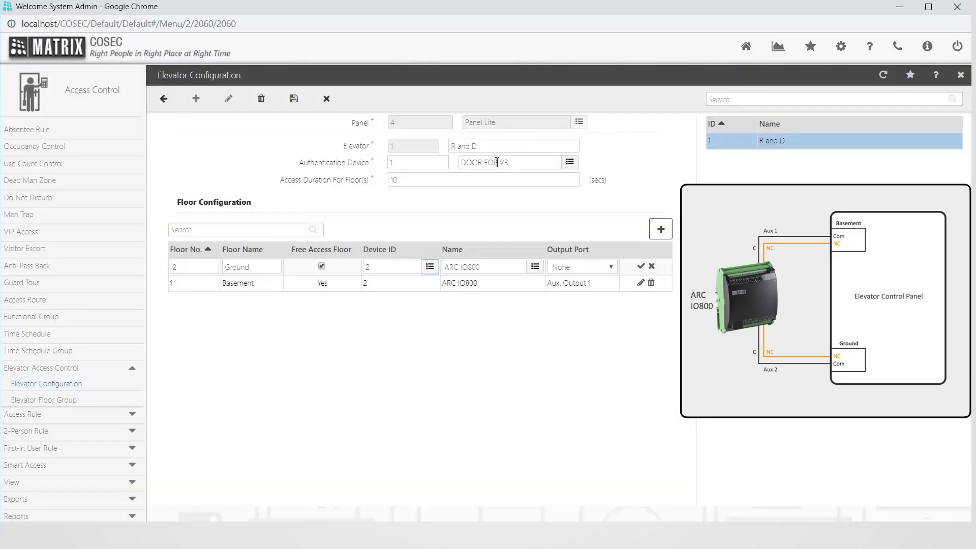
left_click(611, 266)
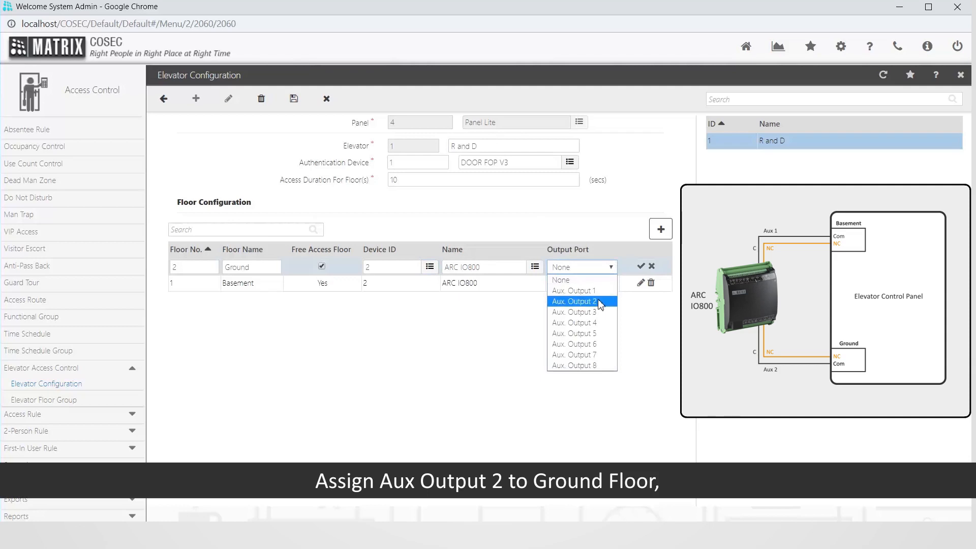
left_click(575, 301)
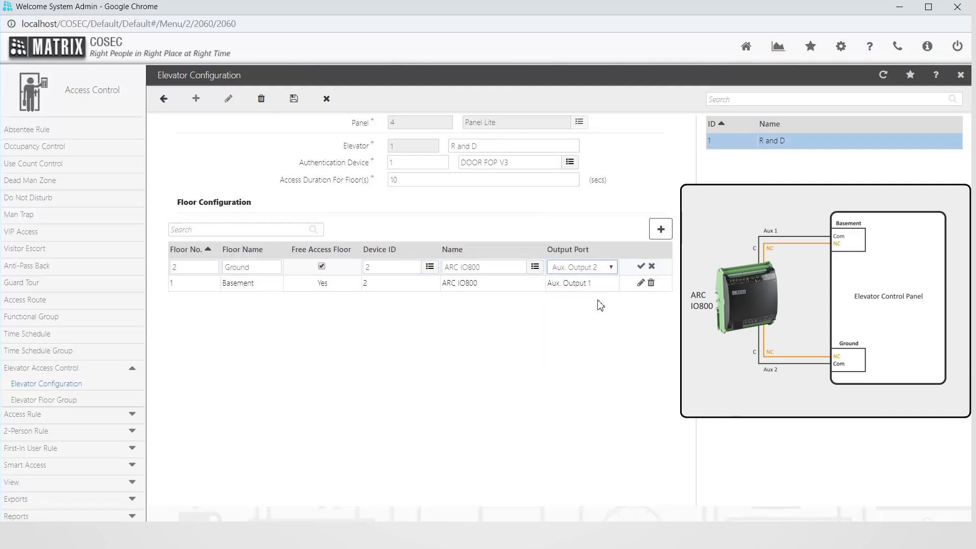
left_click(642, 268)
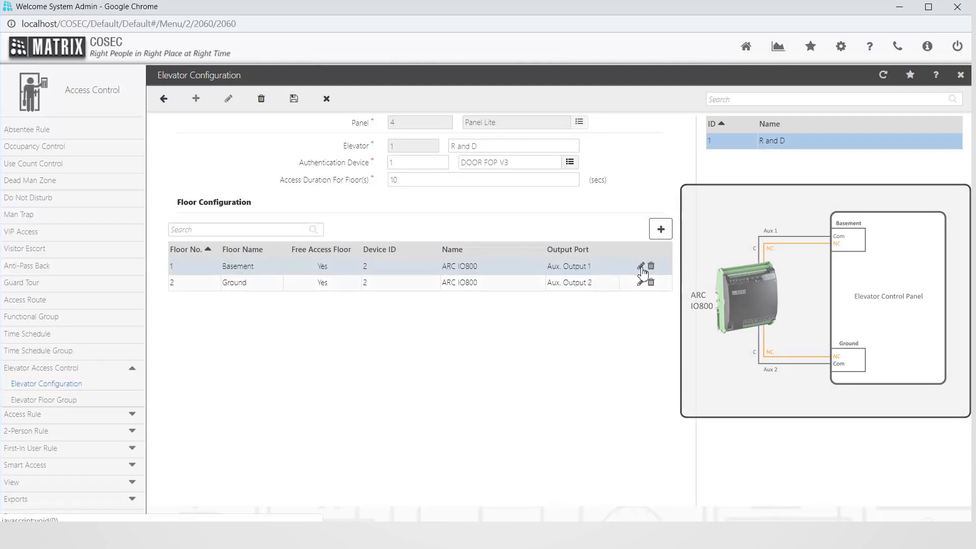
Step: Add floor 3 named First without free access, linked to ARC IO800 on Aux. Output 3
left_click(660, 230)
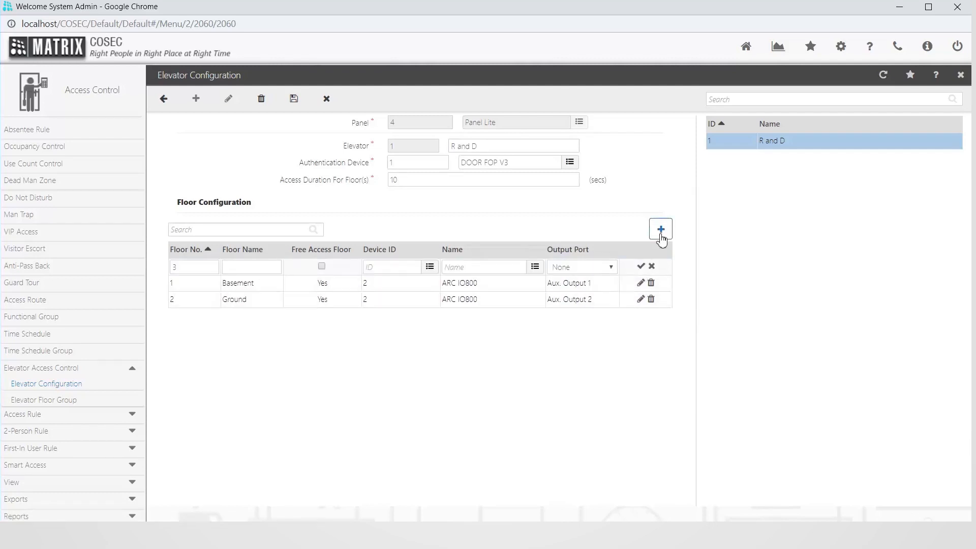
left_click(276, 267)
type("First")
left_click(429, 268)
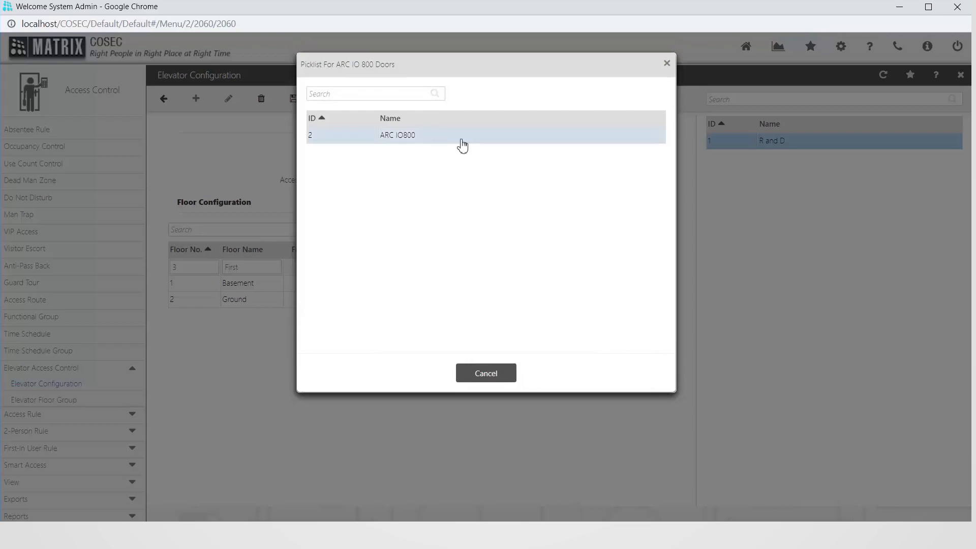
left_click(462, 146)
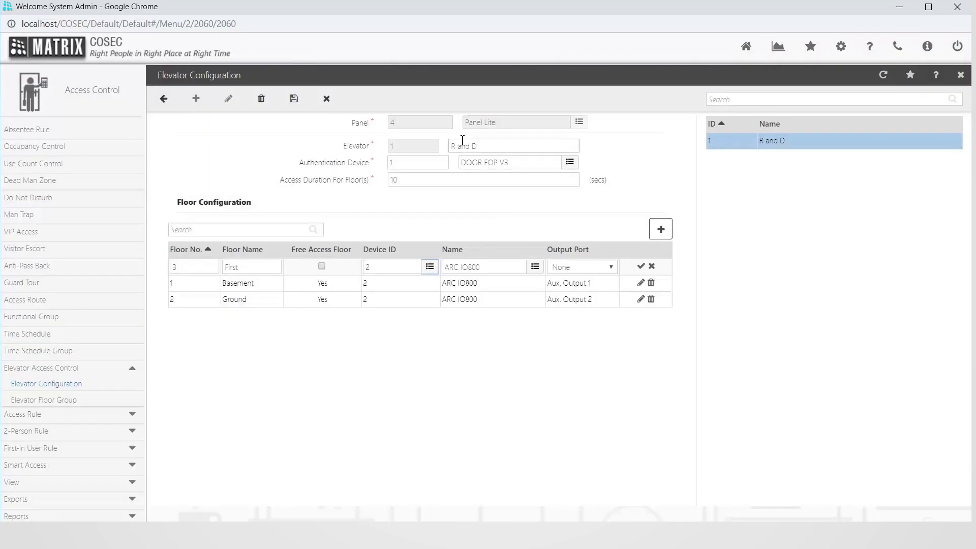
left_click(609, 268)
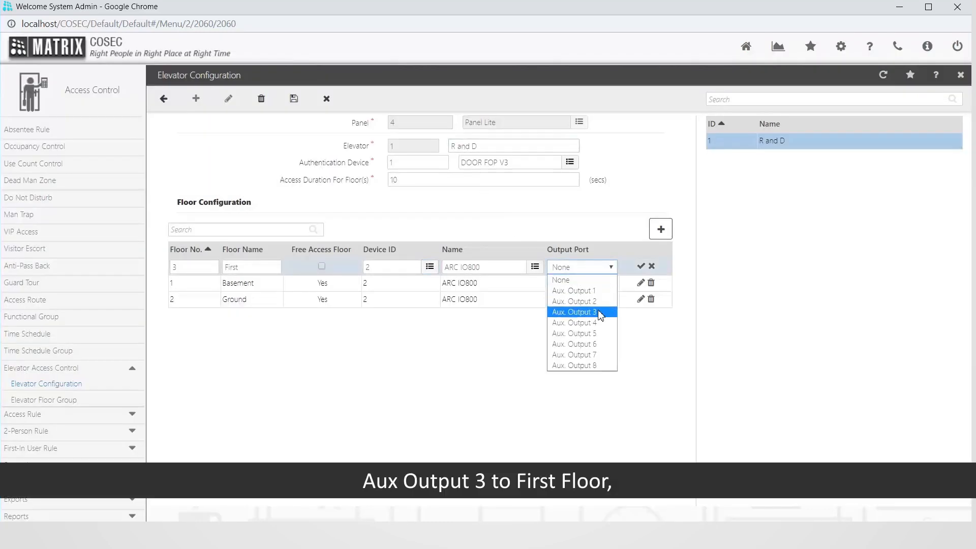
left_click(575, 312)
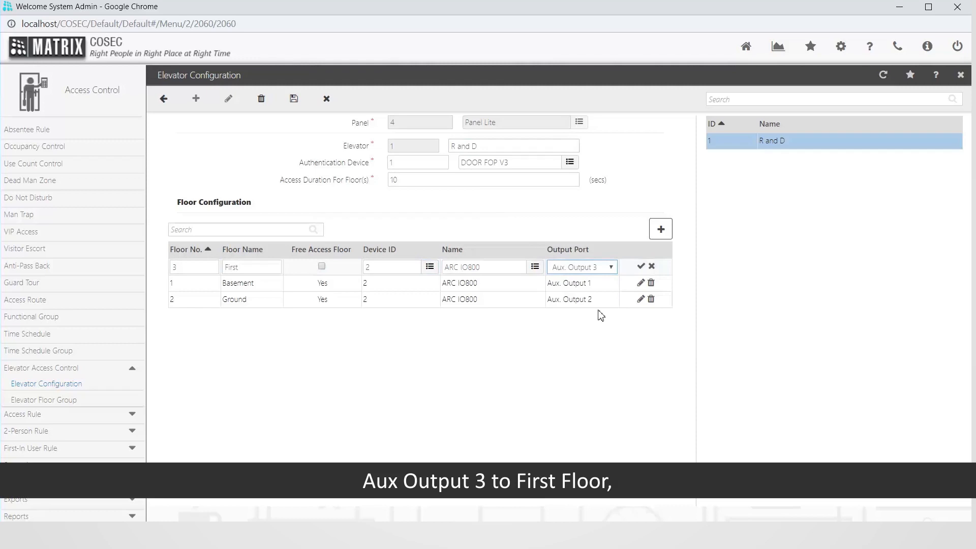
left_click(641, 267)
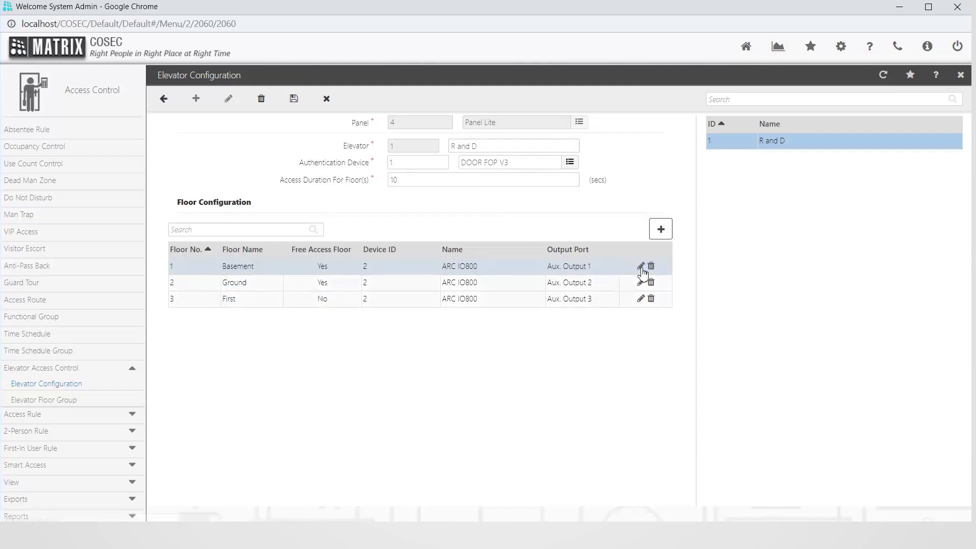
Step: Add floor 4 named Second without free access, linked to ARC IO800 on Aux. Output 4
left_click(661, 232)
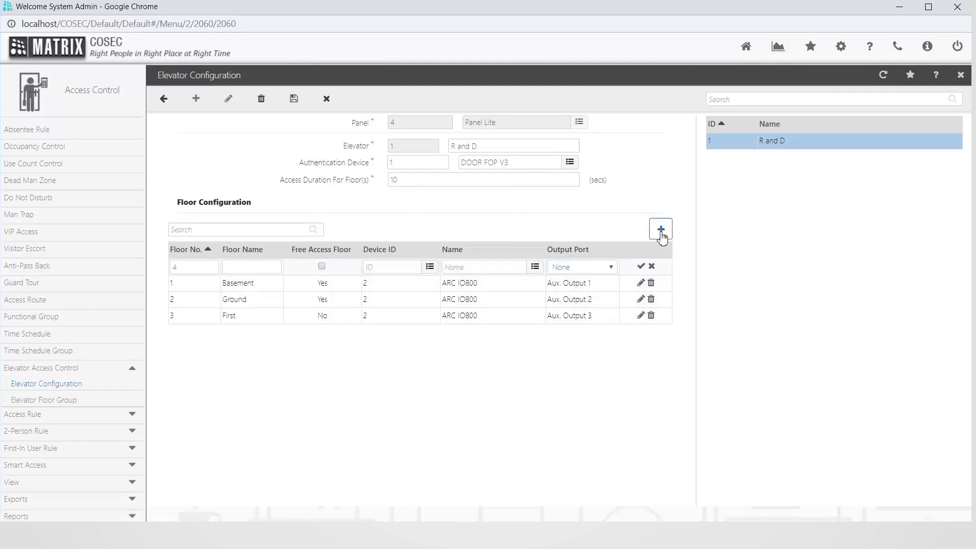
left_click(271, 261)
type("Second")
left_click(429, 267)
left_click(482, 144)
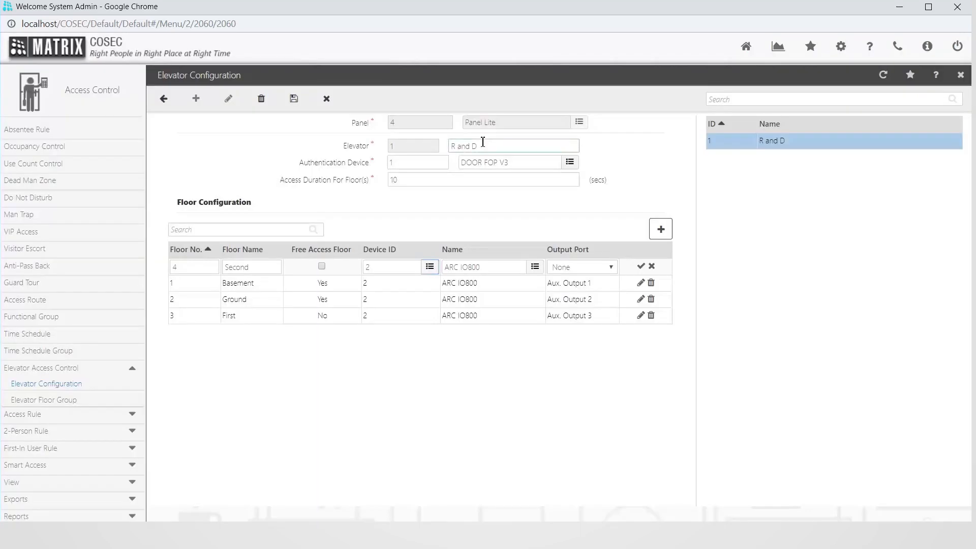
left_click(610, 268)
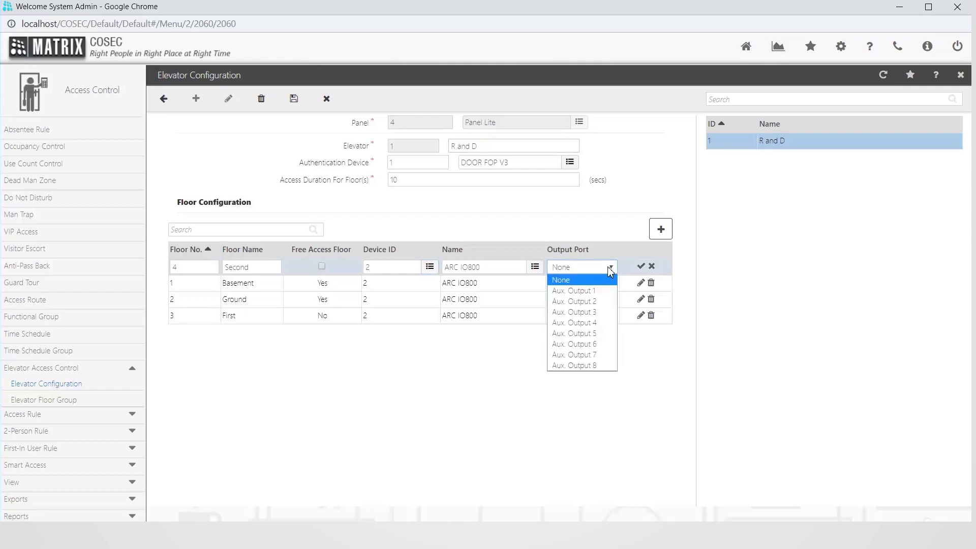
left_click(601, 323)
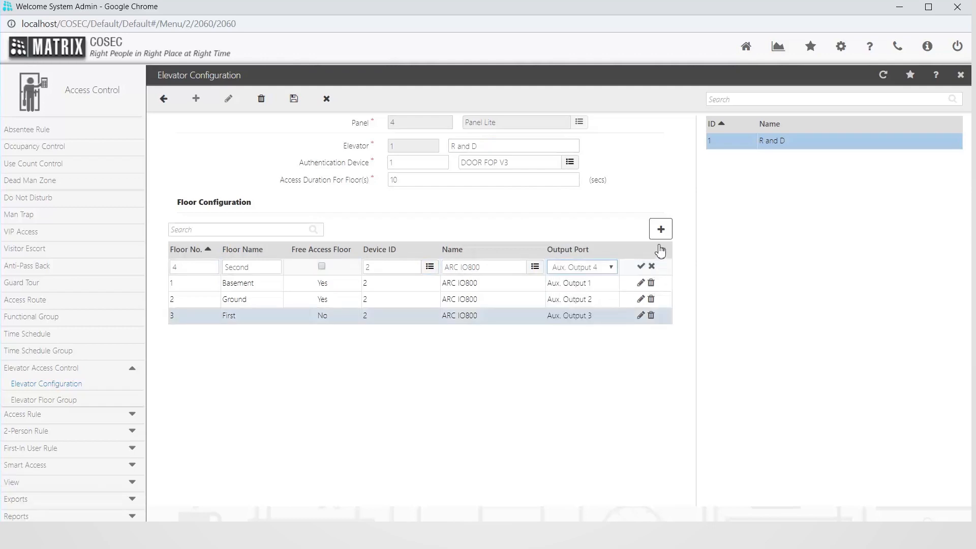
left_click(641, 267)
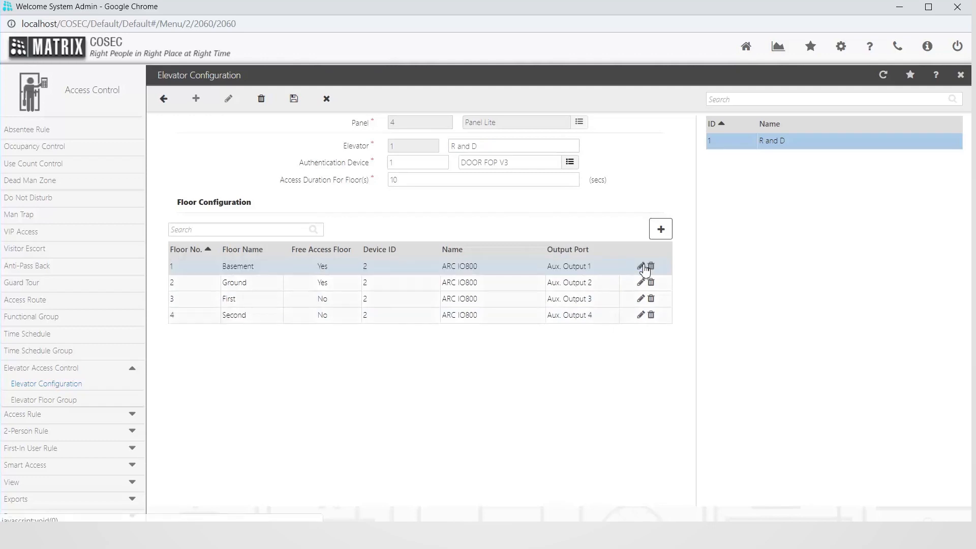
Step: Add floor 5 named Third without free access, linked to ARC IO800 on Aux. Output 5, and save the elevator configuration
left_click(657, 237)
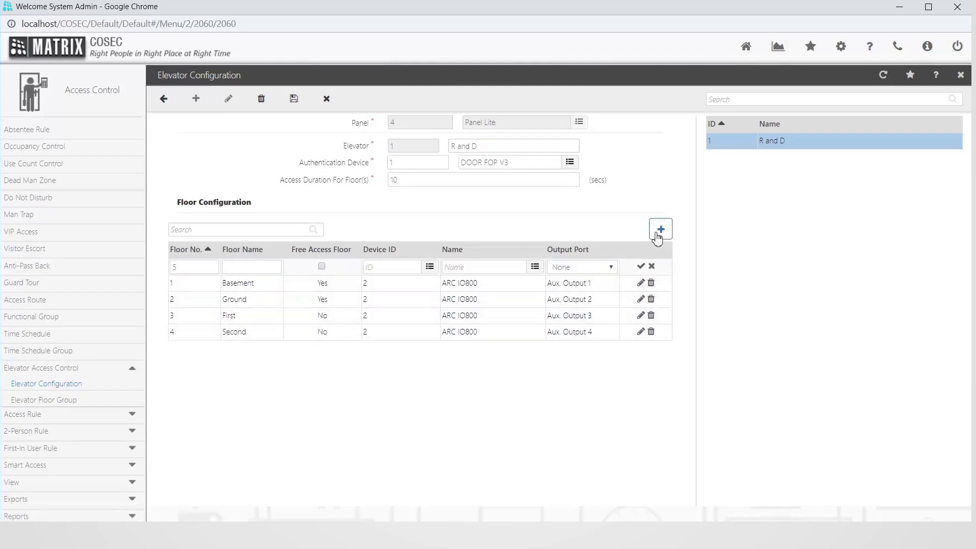
left_click(270, 268)
type("Thir")
left_click(430, 267)
left_click(475, 138)
left_click(608, 267)
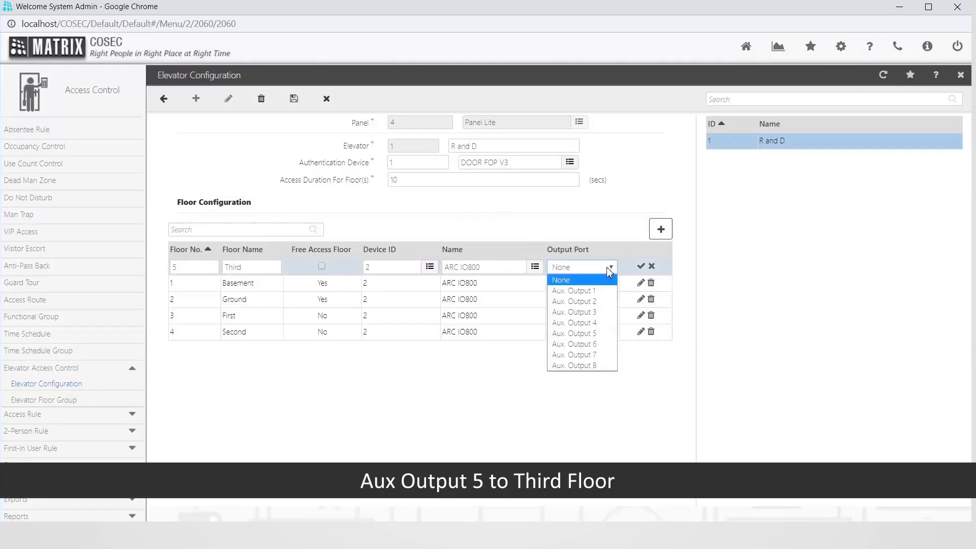
left_click(605, 333)
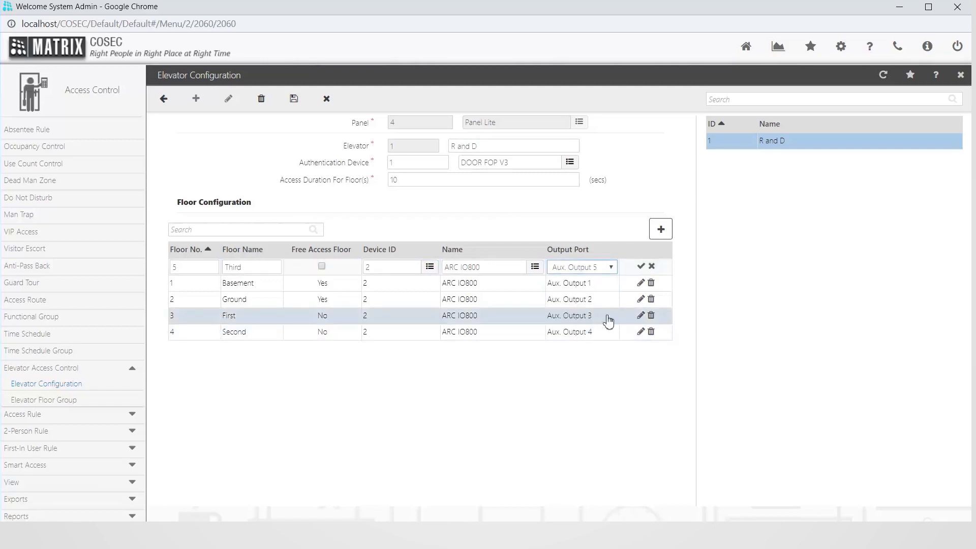
left_click(641, 267)
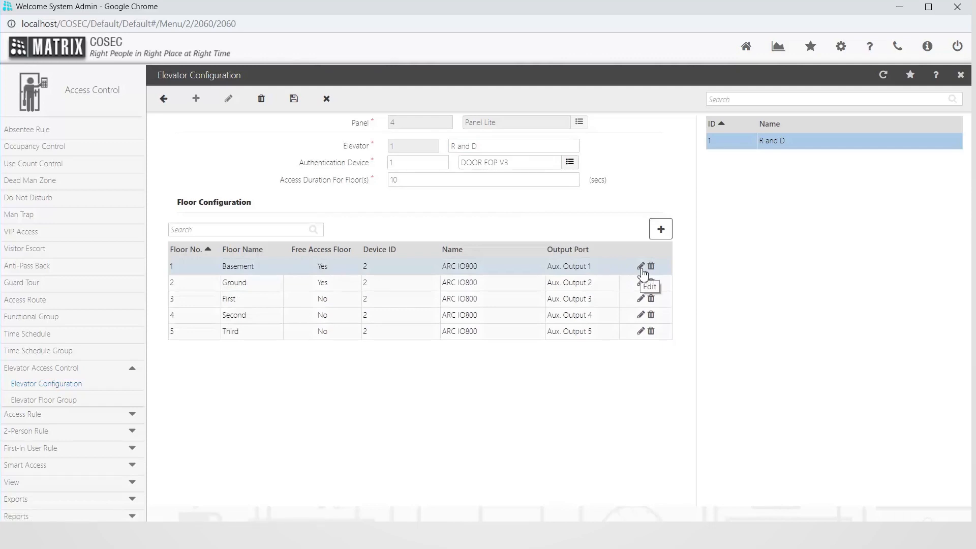
left_click(293, 99)
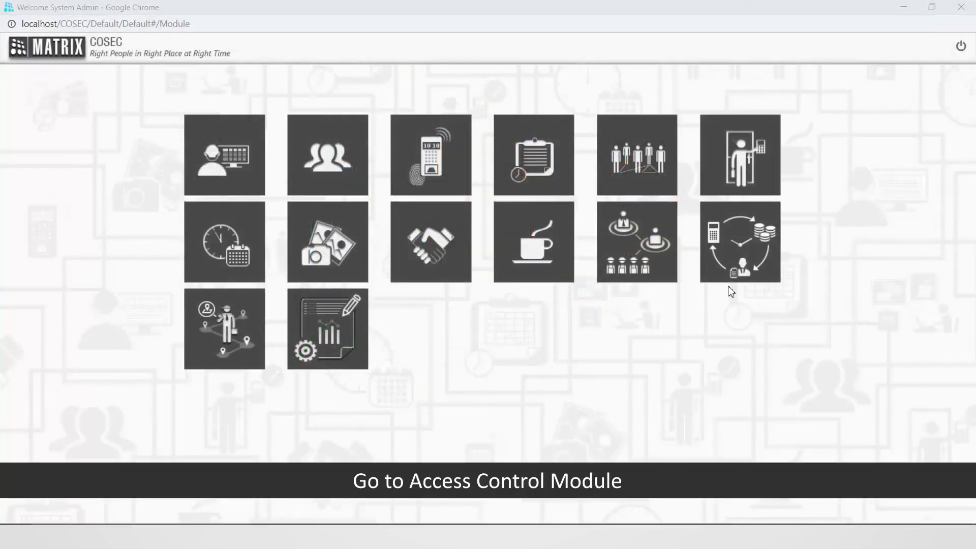
Step: Start a new time schedule in the Access Control module and name it Time Schedule 1
left_click(732, 183)
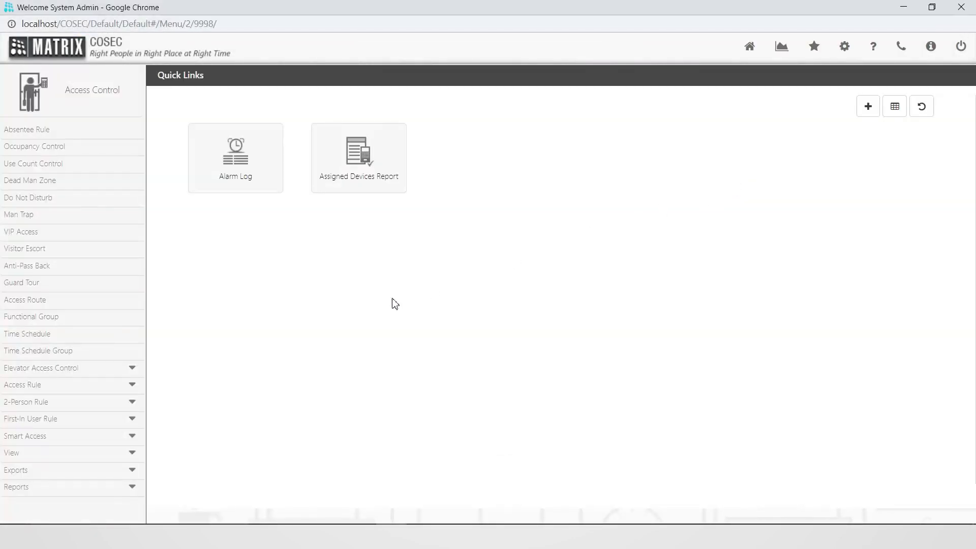
left_click(47, 338)
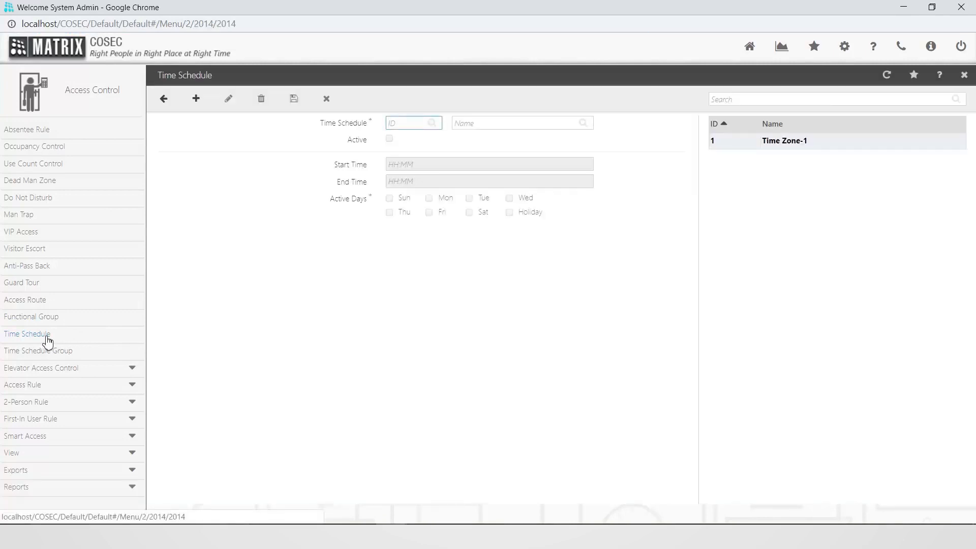
left_click(199, 105)
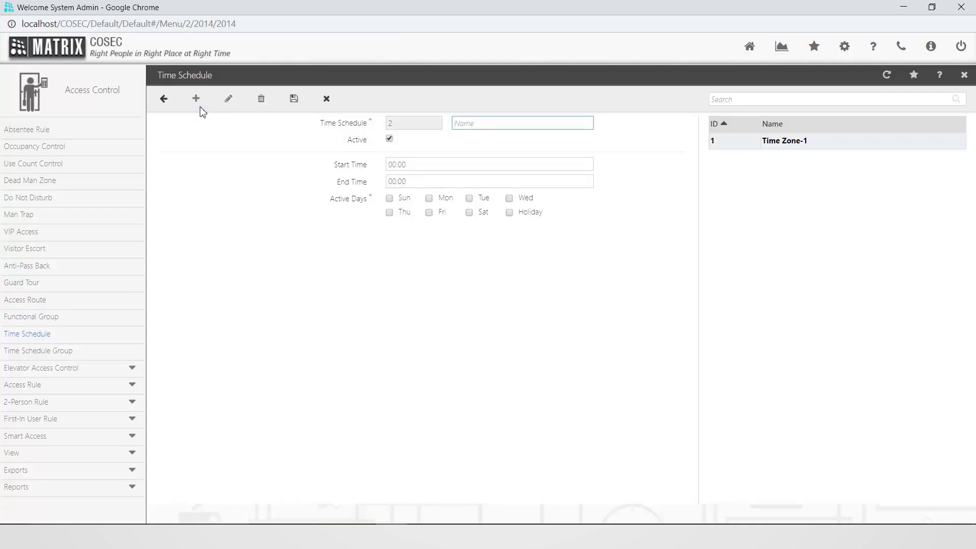
type("Time")
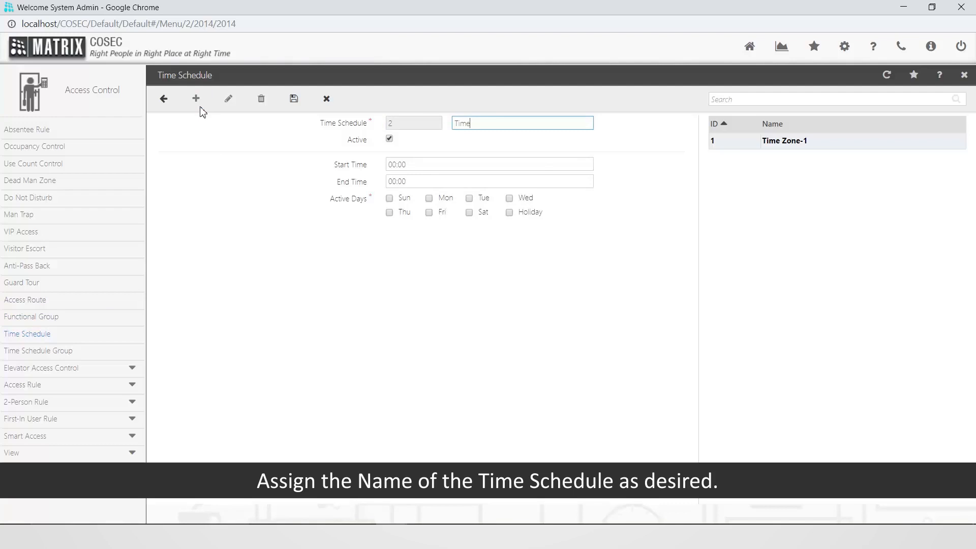
type(" Sched")
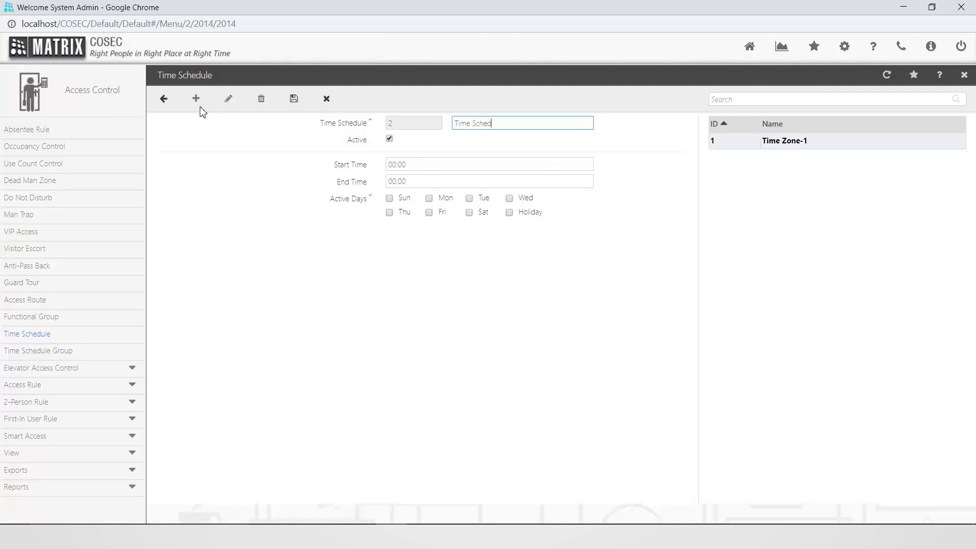
type("ule 1")
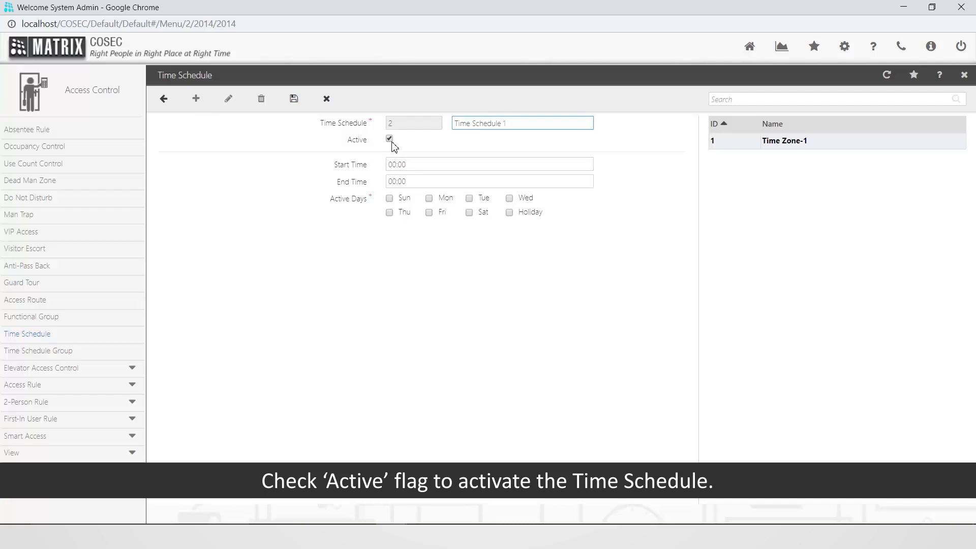
Step: Set the time schedule's start time to 08:00 and its end time to 20:00
left_click(411, 165)
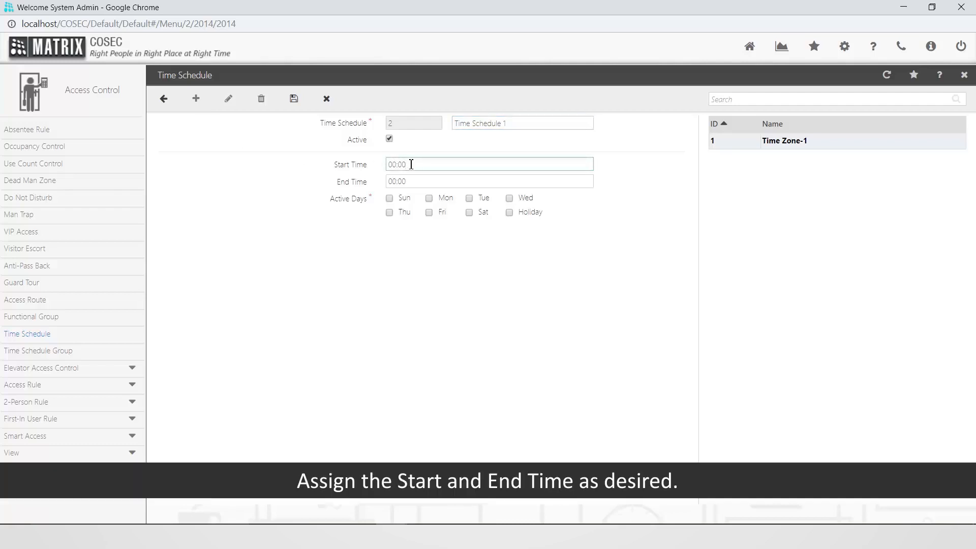
key("BackSpace")
key("BackSpace")
key("BackSpace")
key("BackSpace")
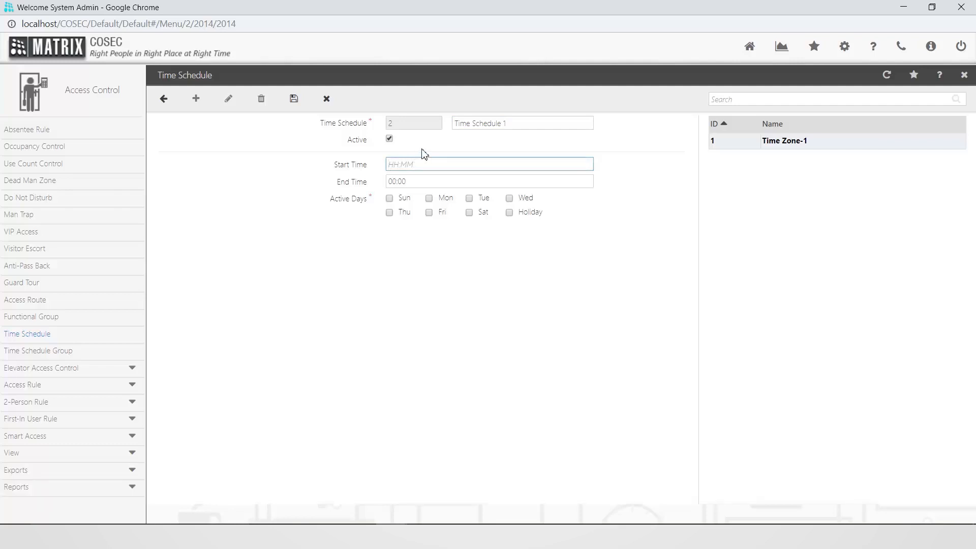
type("08:00")
key("Tab")
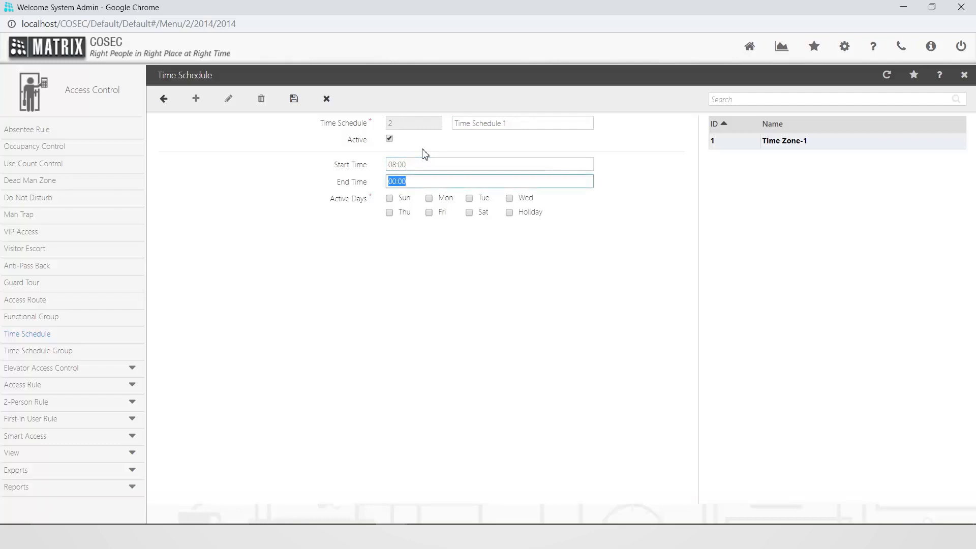
type("20:00")
Step: Make the time schedule active on Monday through Friday and save it
left_click(429, 199)
left_click(469, 198)
left_click(509, 198)
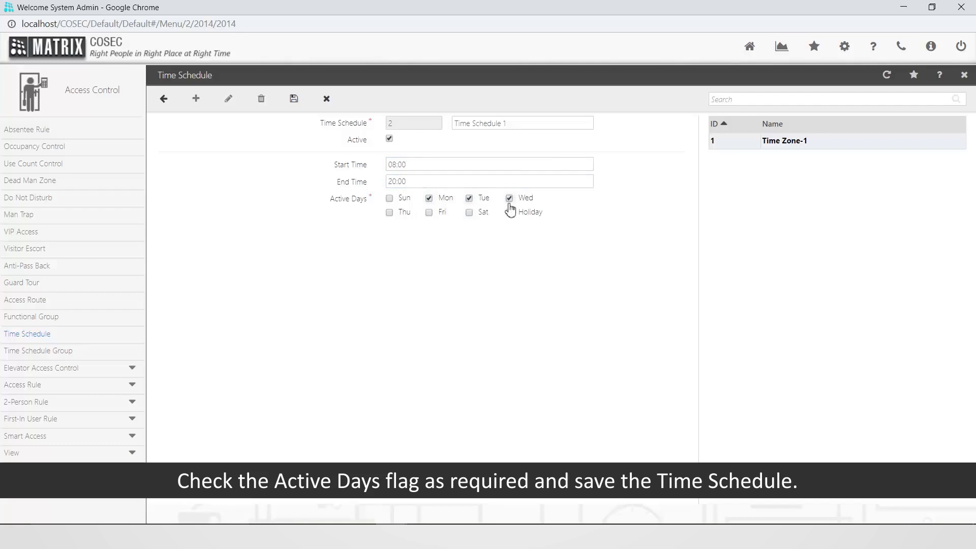
left_click(390, 213)
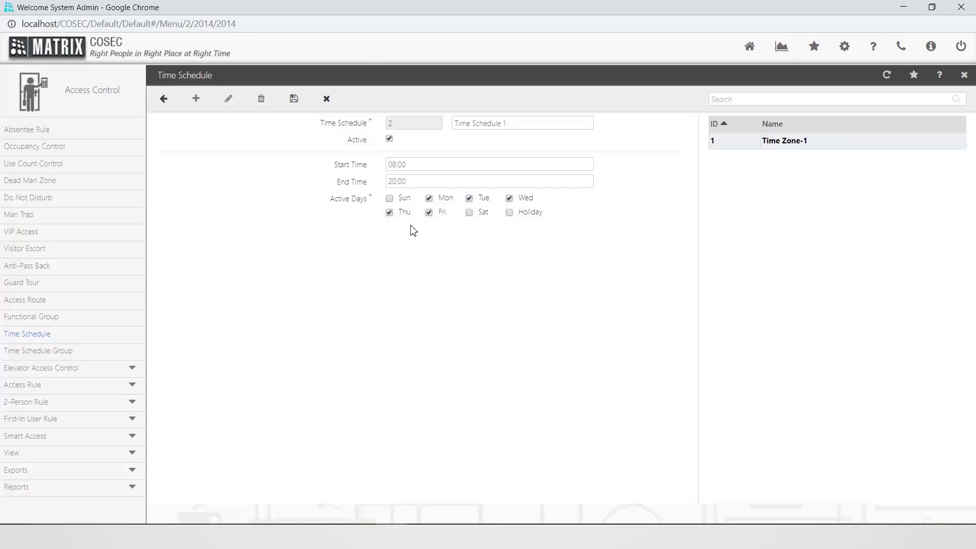
left_click(292, 107)
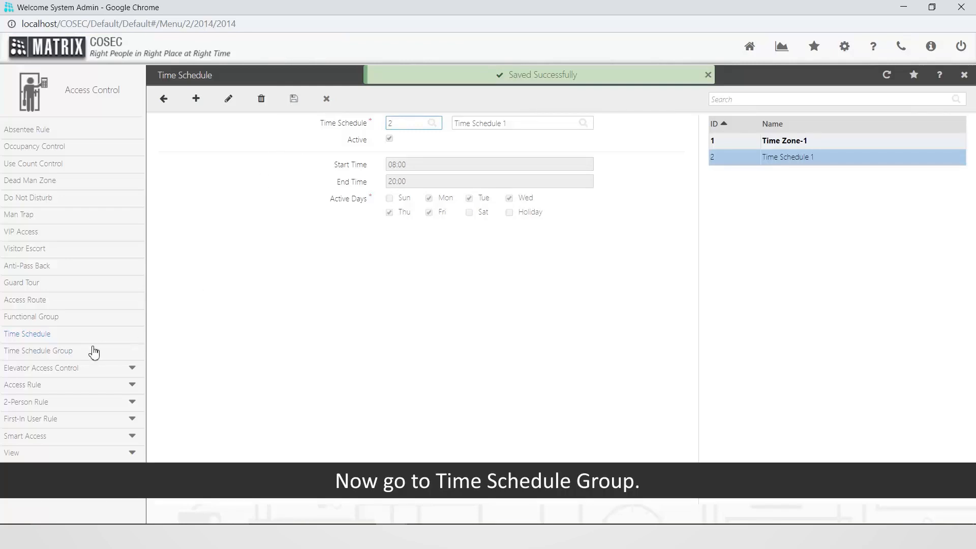
Step: Create and save a time schedule group named Group 1 that contains Time Schedule 1
left_click(70, 358)
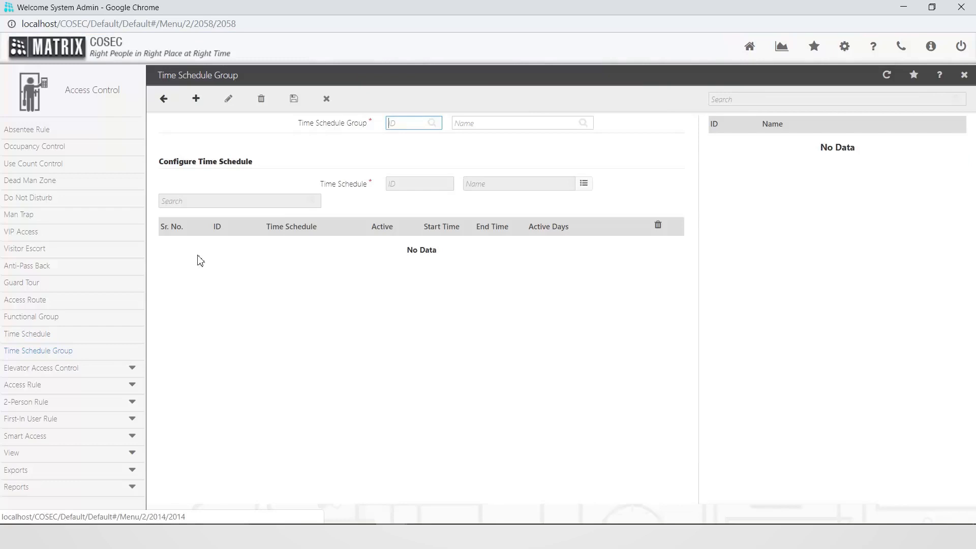
left_click(201, 107)
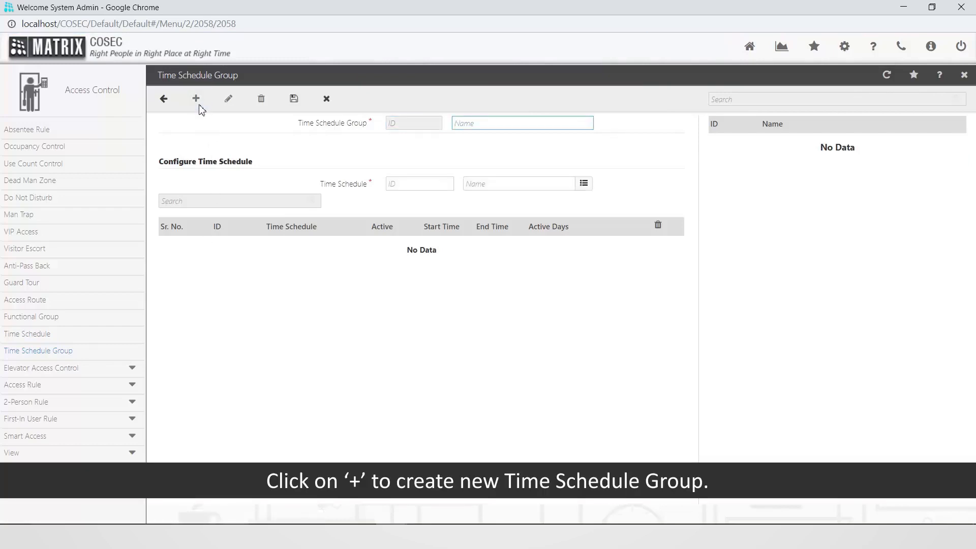
type("Group")
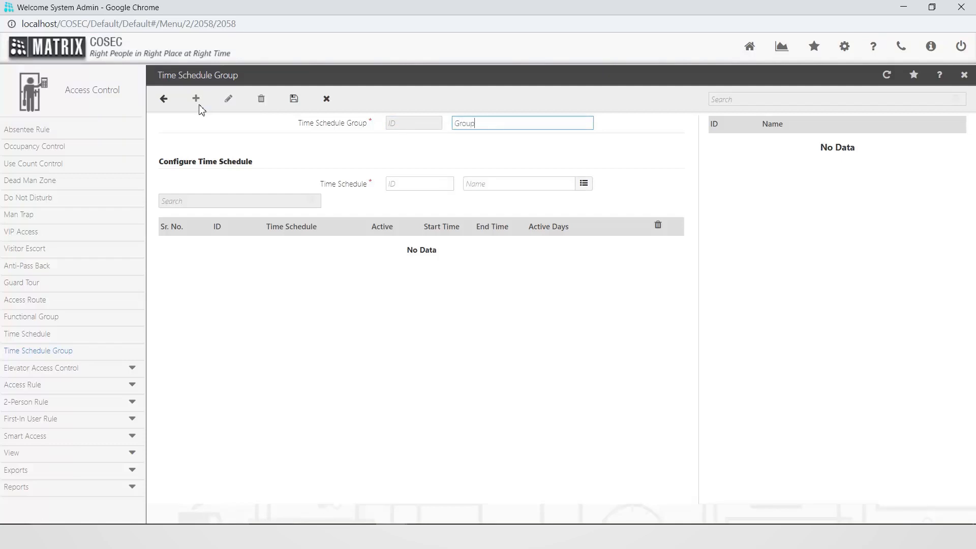
type(" 1")
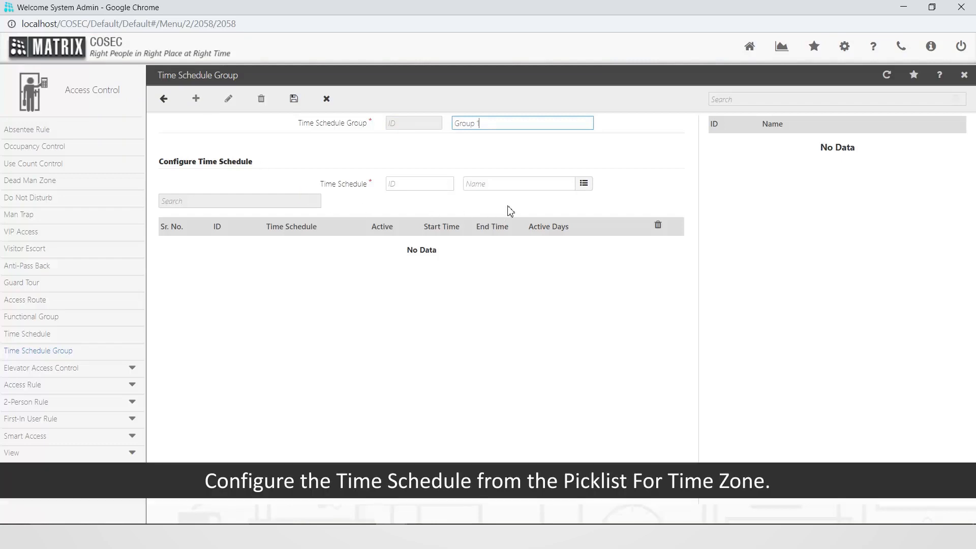
left_click(583, 184)
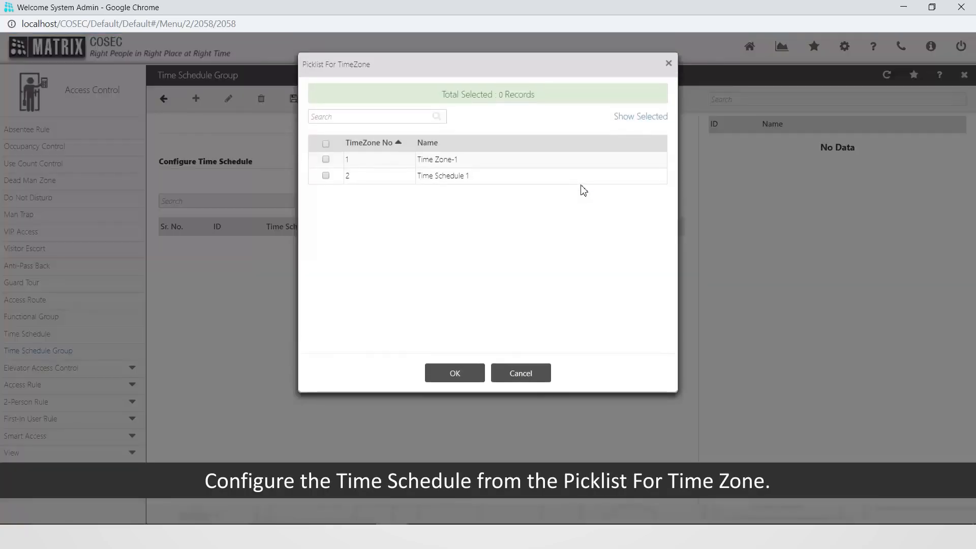
left_click(326, 176)
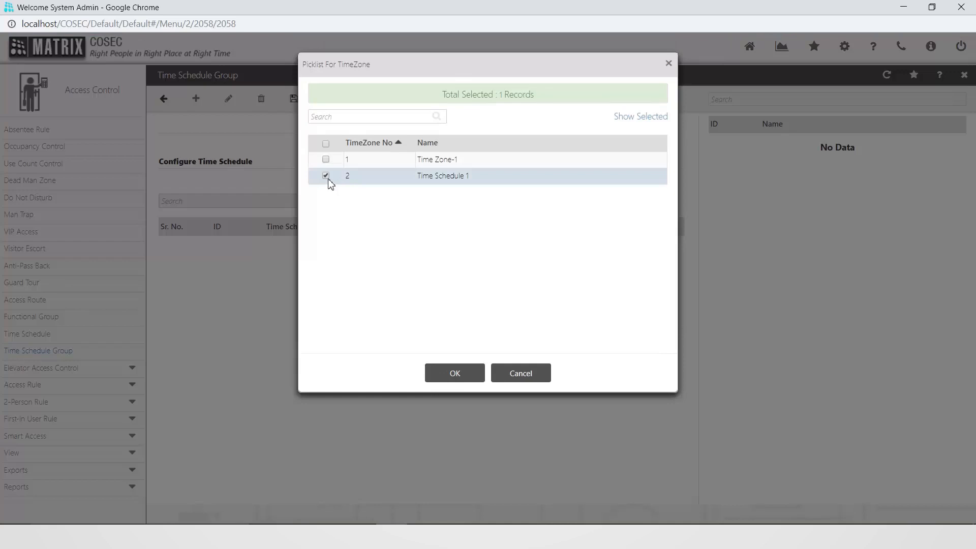
left_click(438, 376)
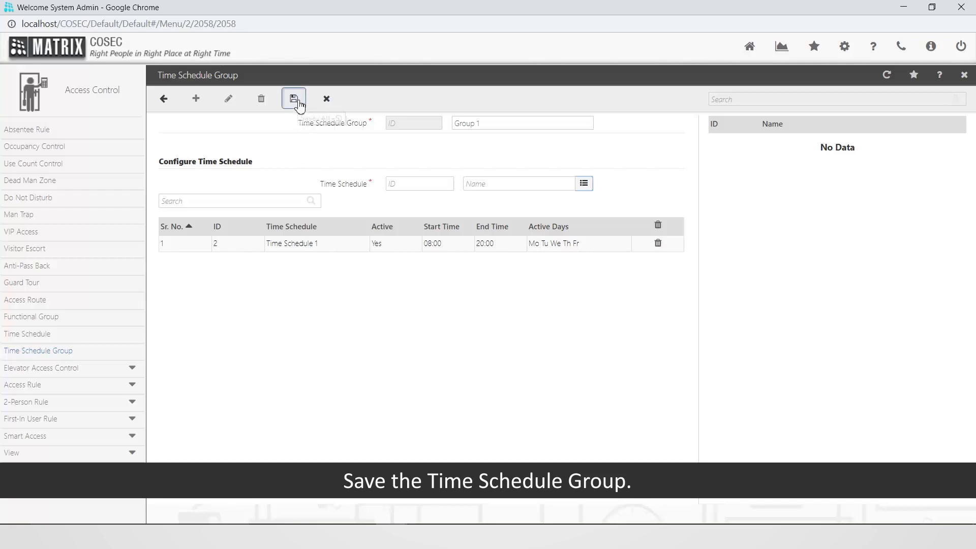
left_click(300, 105)
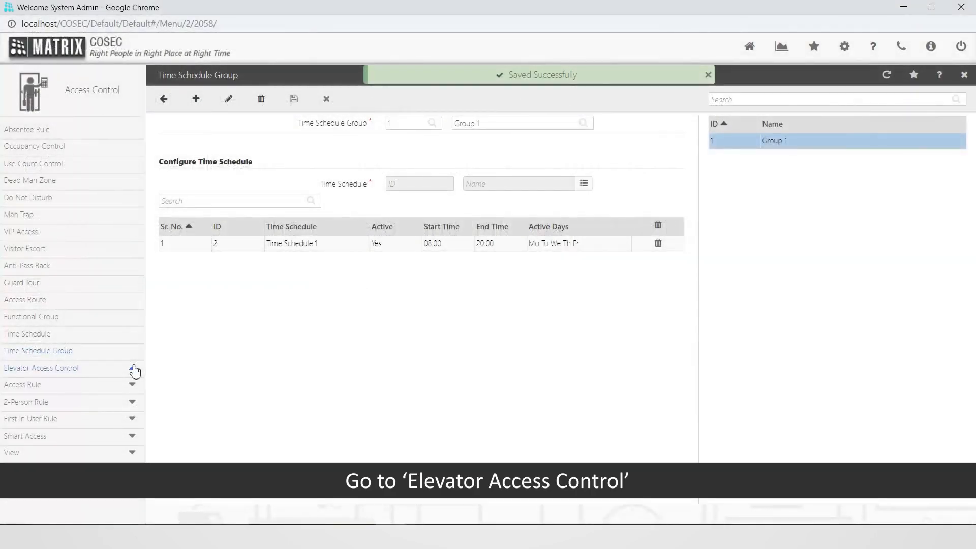
Step: Start a new elevator floor group under Elevator Access Control and name it GF FF
left_click(134, 370)
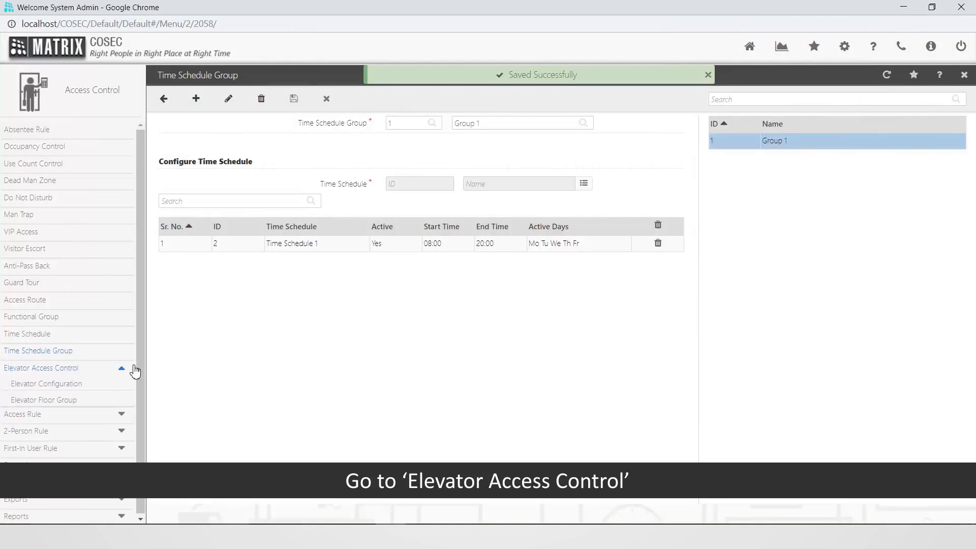
left_click(70, 409)
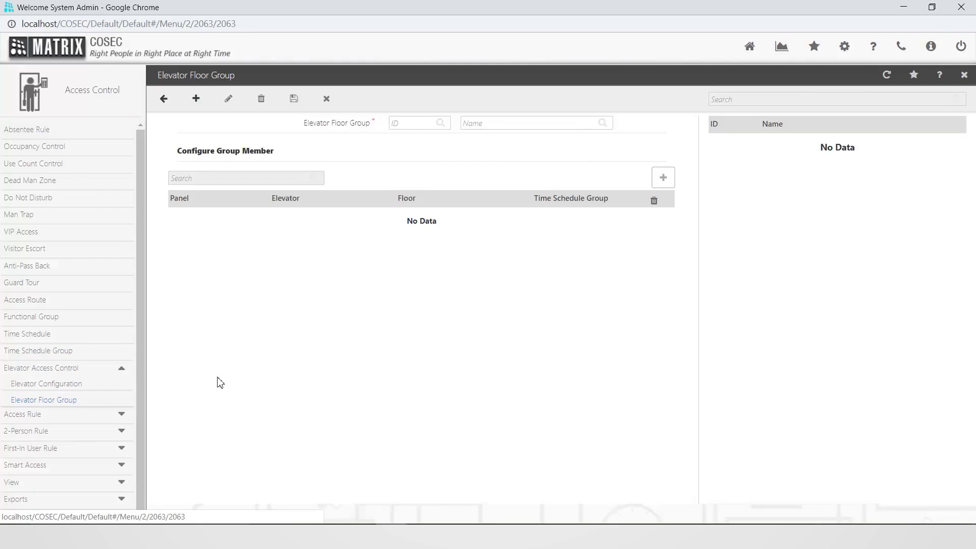
left_click(204, 101)
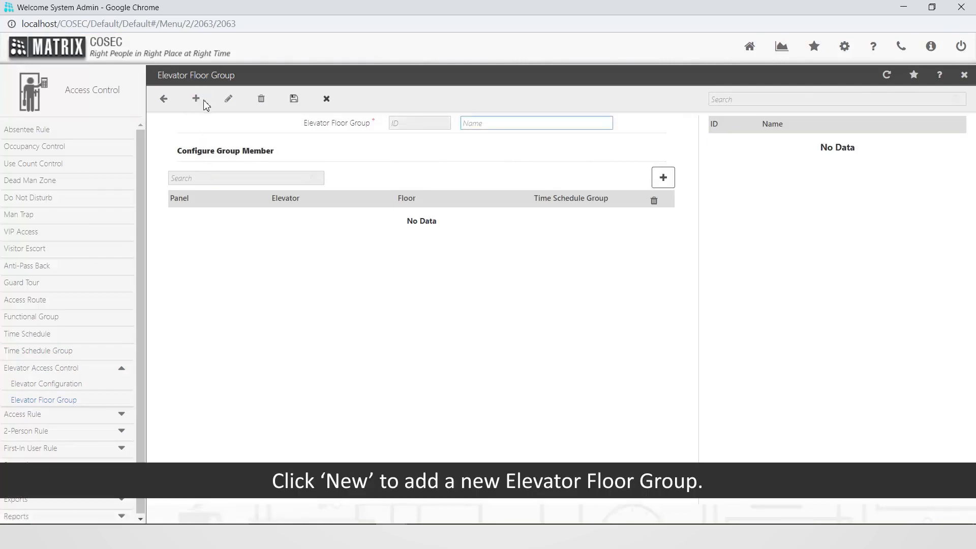
type("GF")
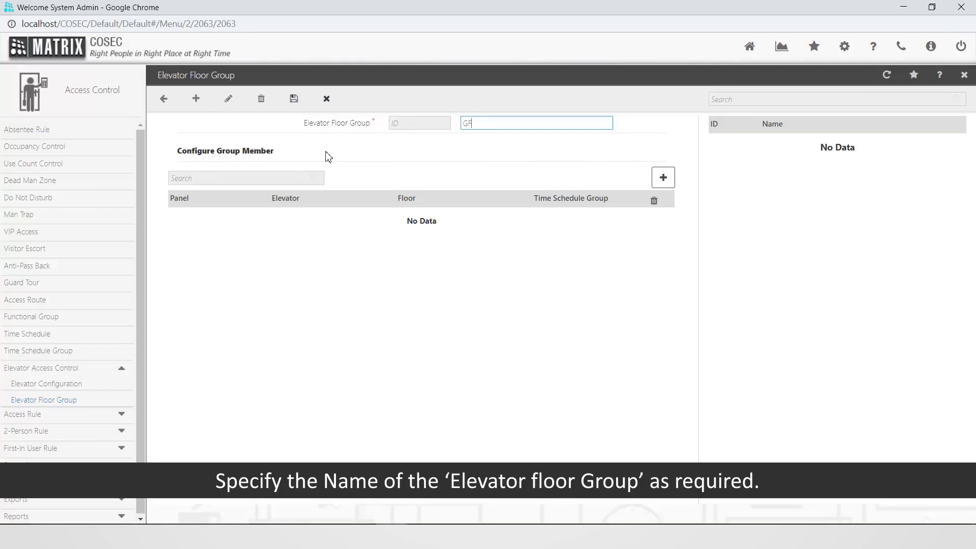
type(" FF")
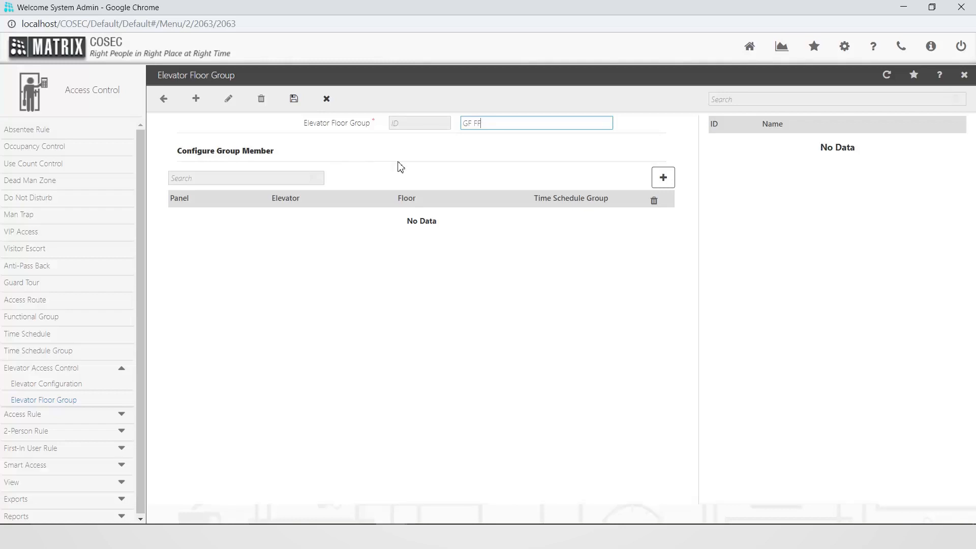
Step: Add a group member entry for elevator R and D with the Ground and First floors
left_click(663, 180)
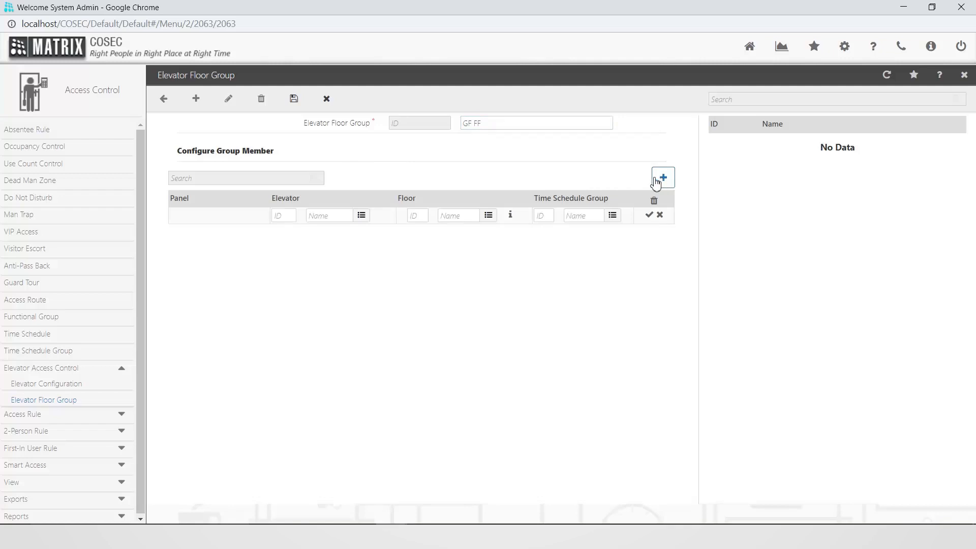
left_click(362, 216)
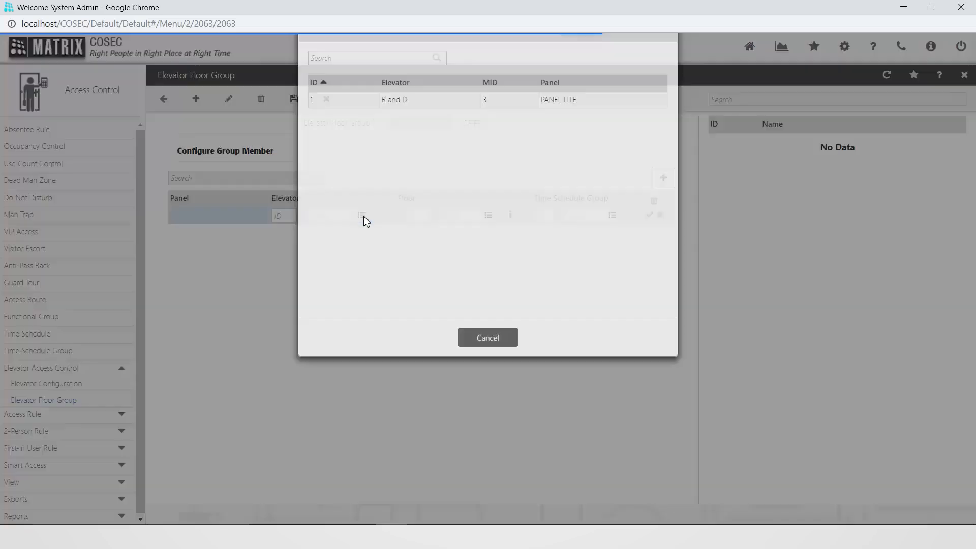
left_click(426, 147)
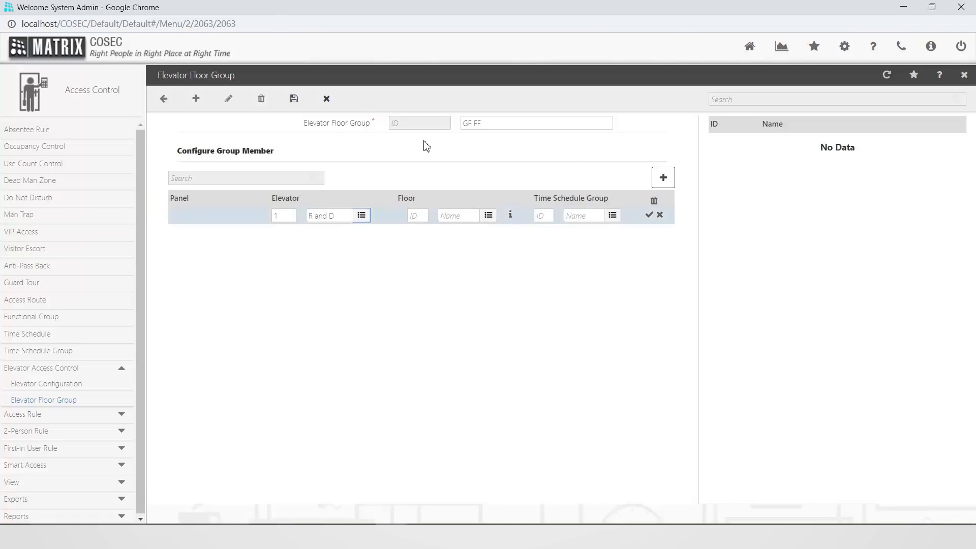
left_click(488, 221)
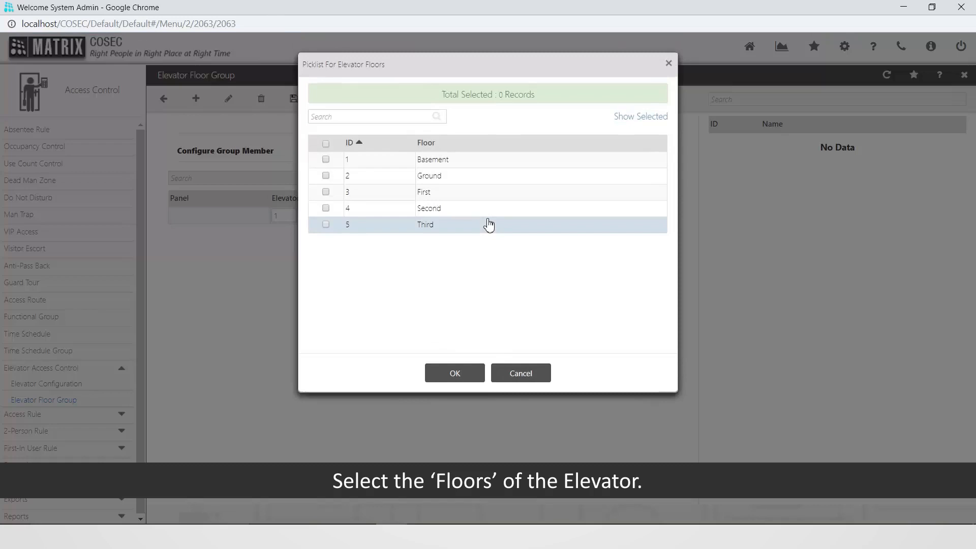
left_click(487, 186)
left_click(328, 192)
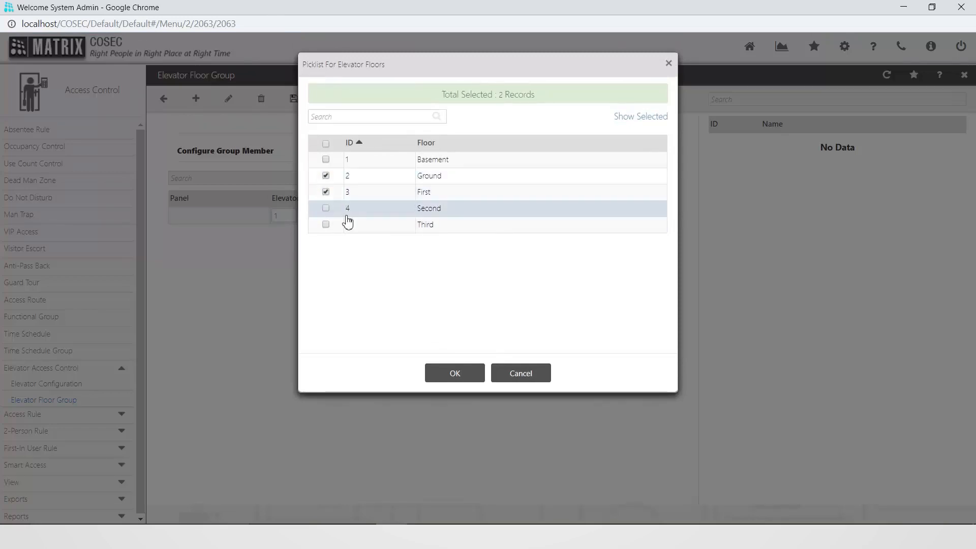
left_click(454, 375)
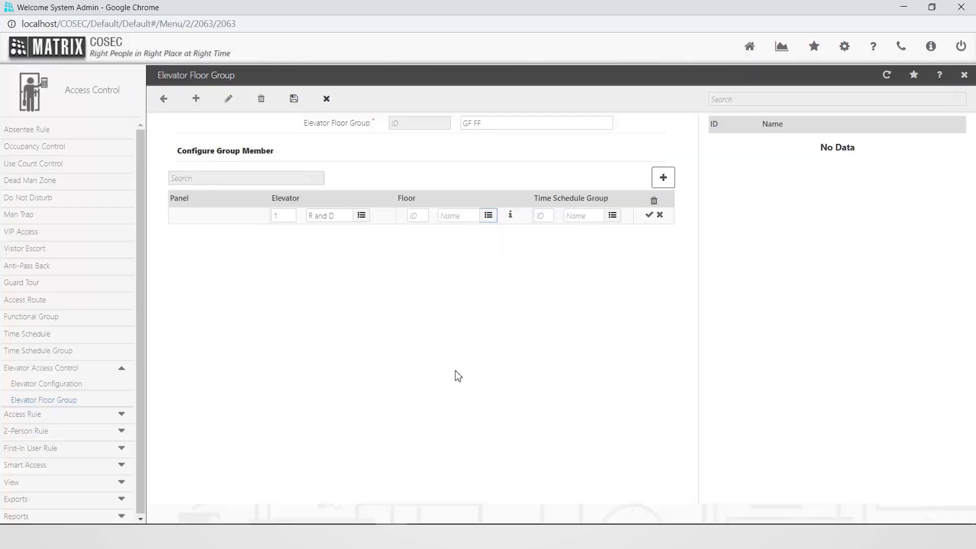
Step: Assign time schedule group Group 1 to the member entry, accept it, and save the GF FF floor group
left_click(613, 216)
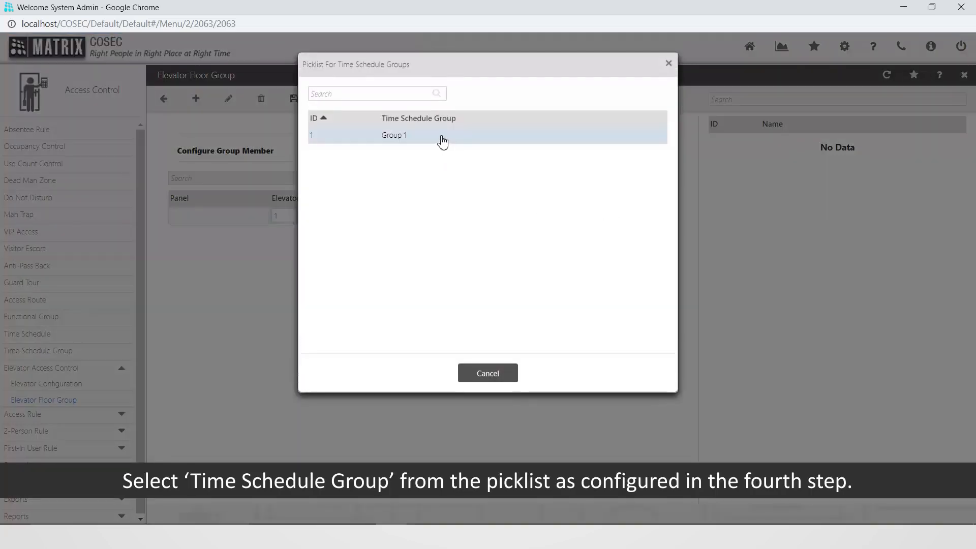
left_click(441, 140)
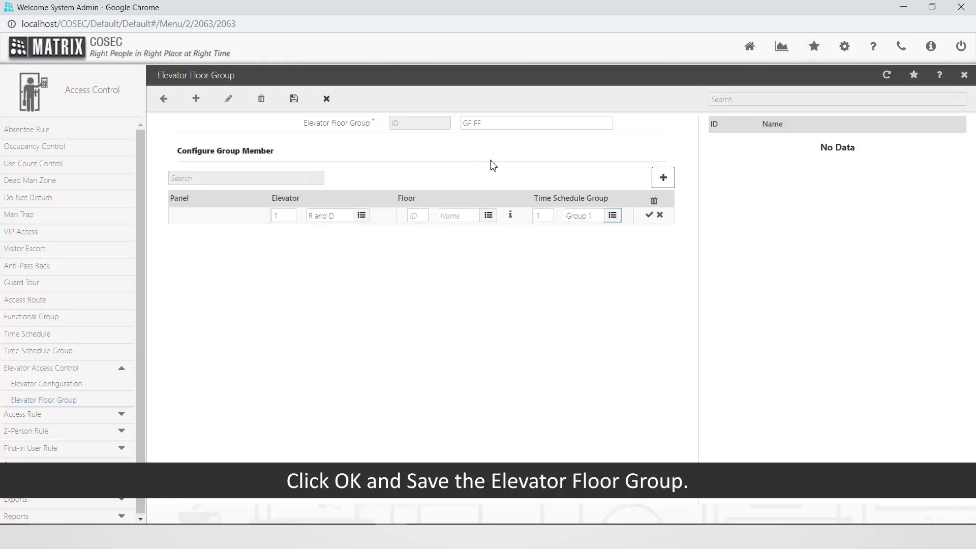
left_click(648, 216)
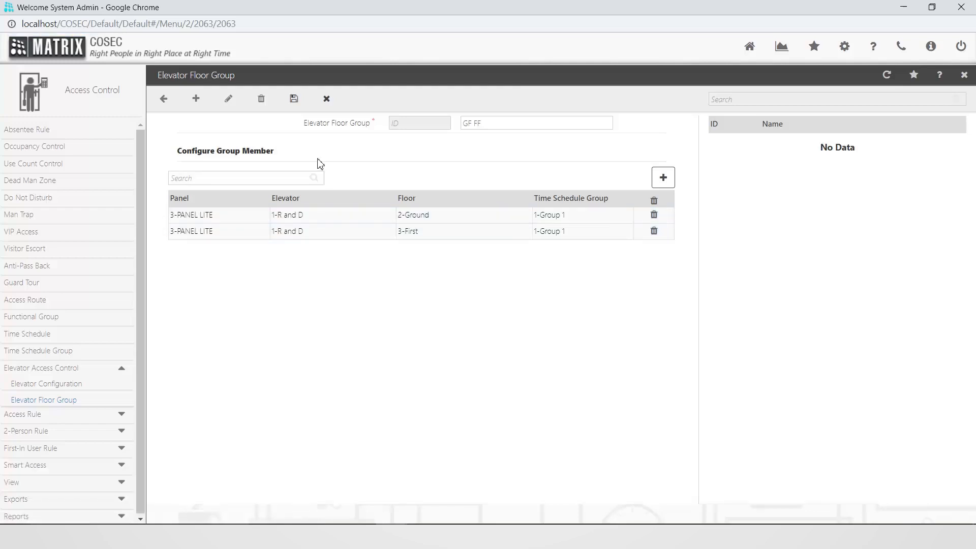
left_click(294, 100)
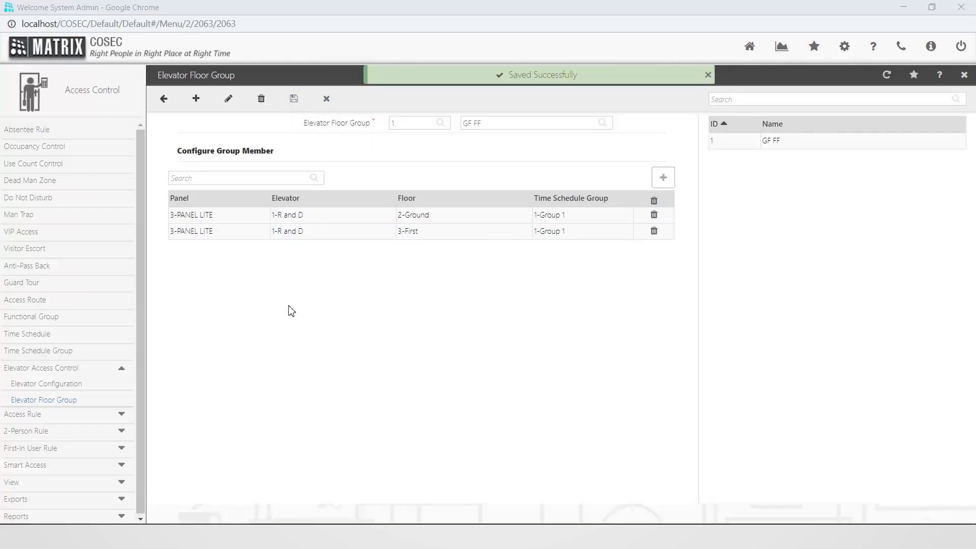
Step: Start another elevator floor group and name it All Floor Group
left_click(196, 99)
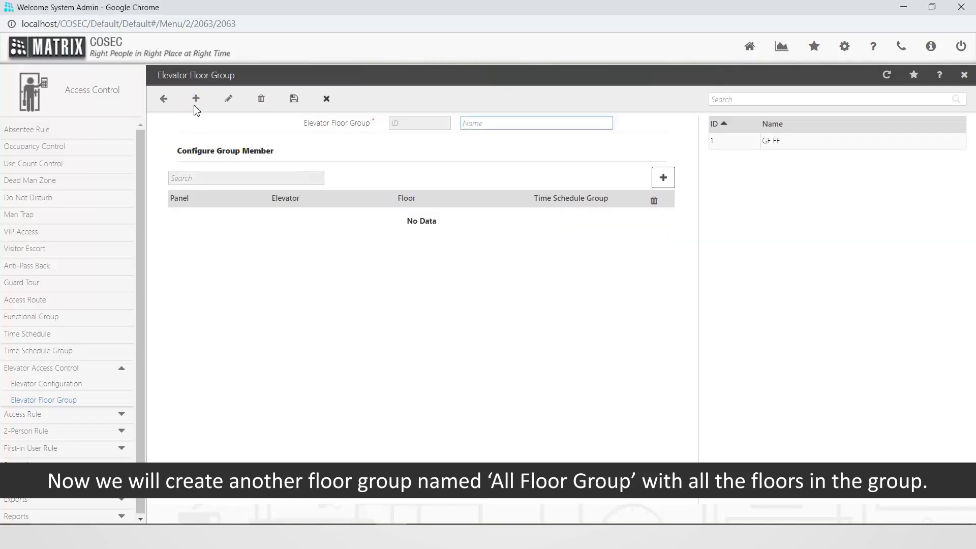
type("All Fl")
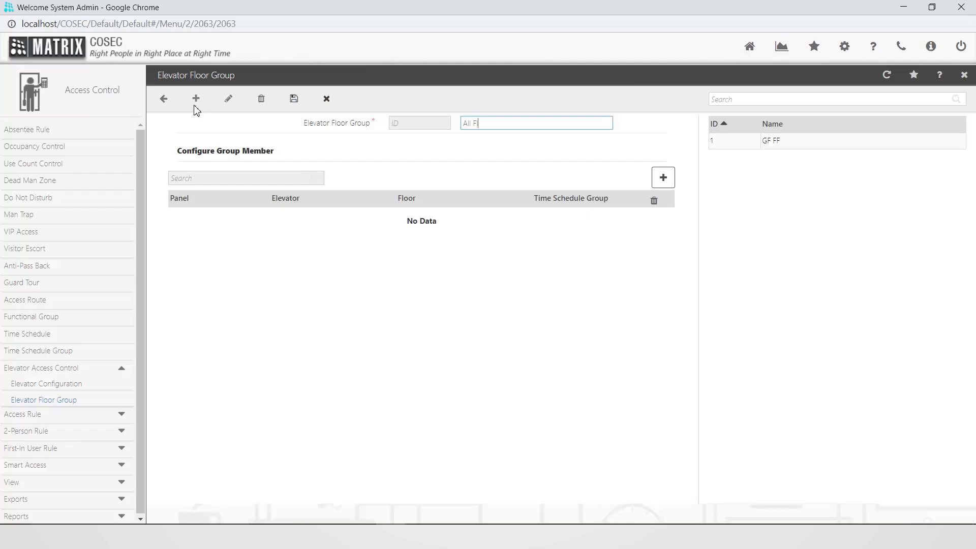
type("oor Group")
Step: Add a member entry to All Floor Group for elevator R and D with all five floors, Basement to Third
left_click(661, 178)
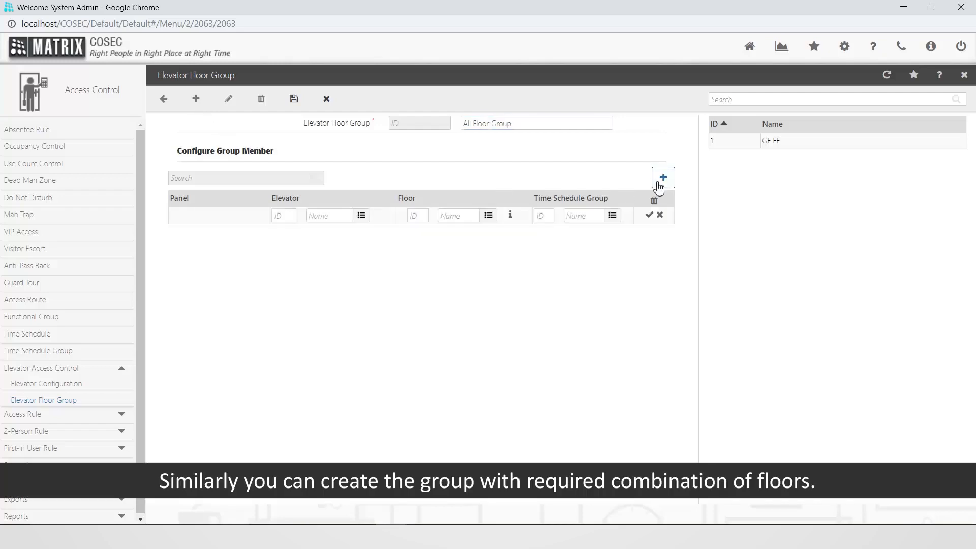
left_click(361, 216)
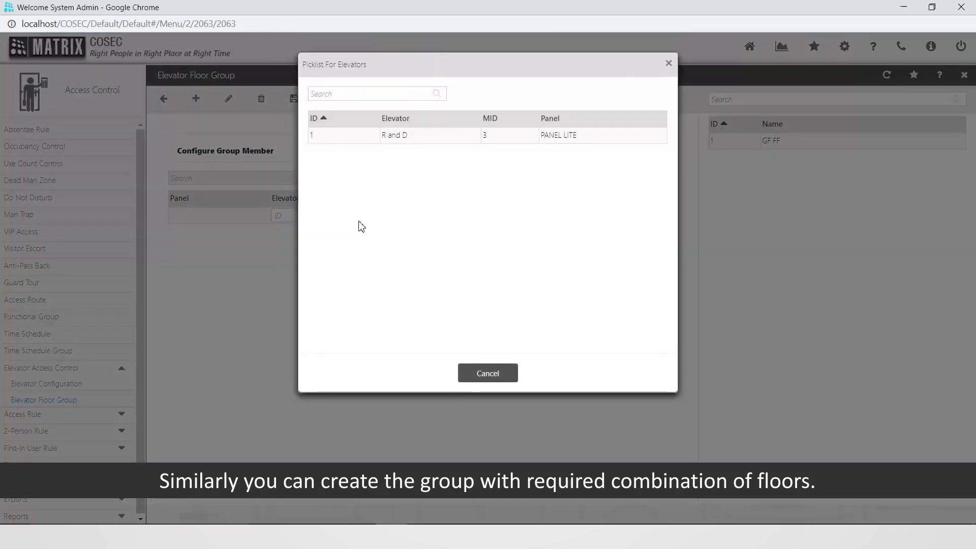
left_click(414, 138)
left_click(487, 217)
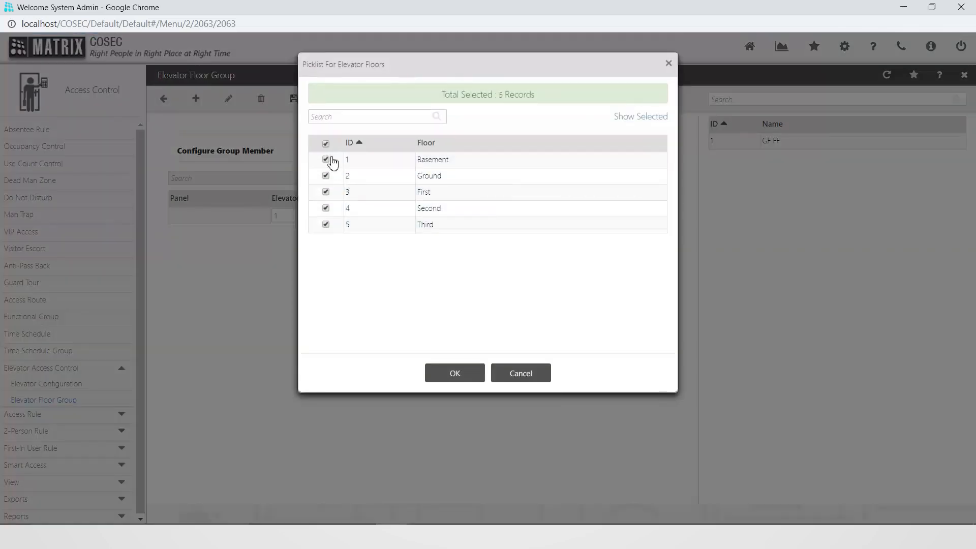
left_click(455, 376)
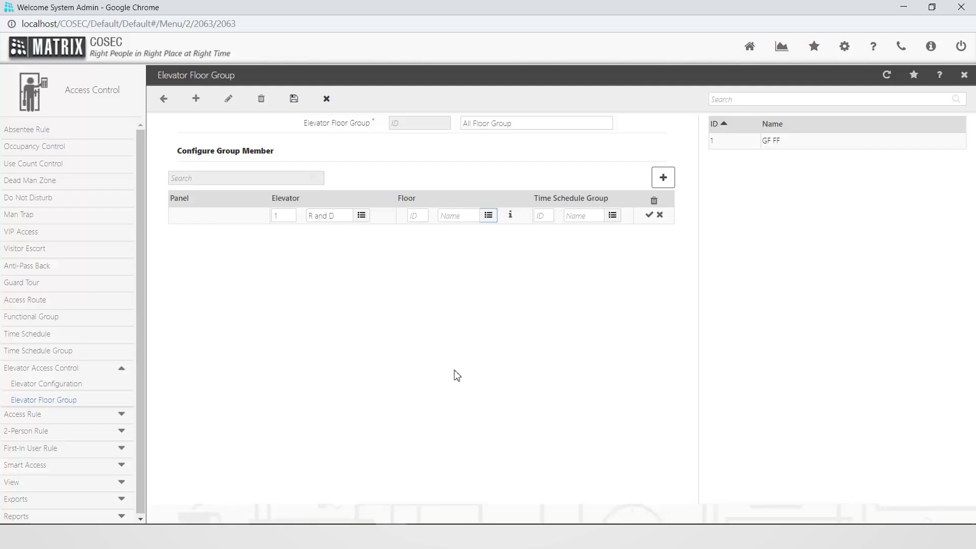
Step: Assign time schedule group Group 1 to the five-floor member entry, accept it, and save All Floor Group
left_click(612, 217)
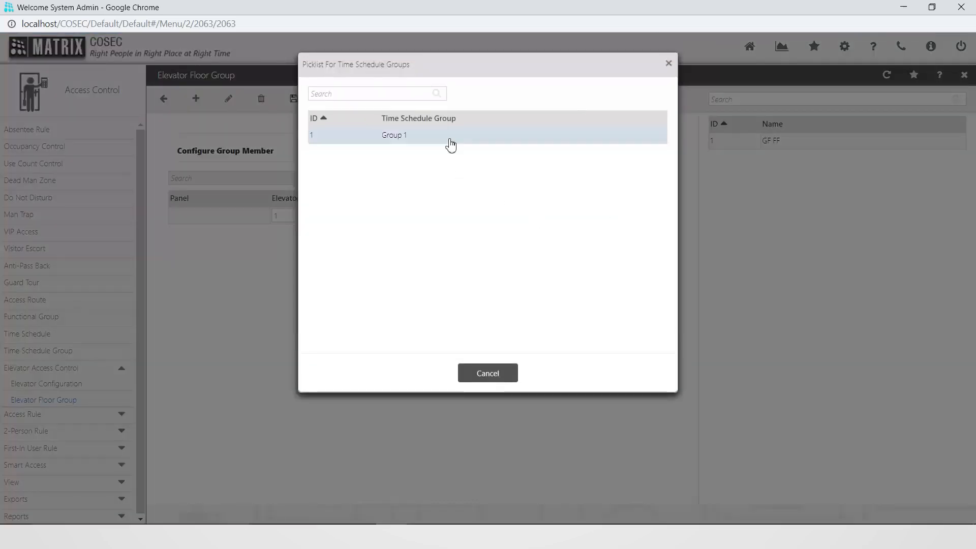
left_click(450, 137)
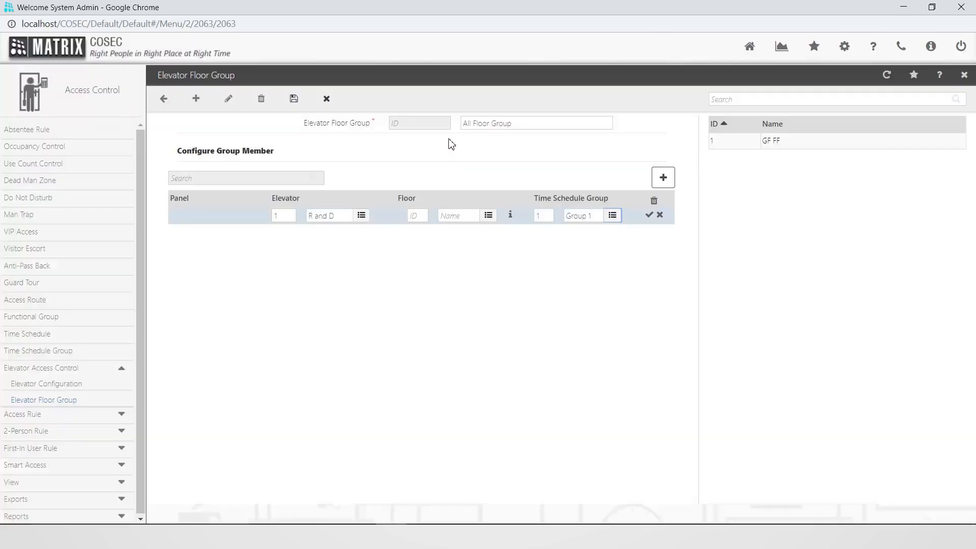
left_click(649, 215)
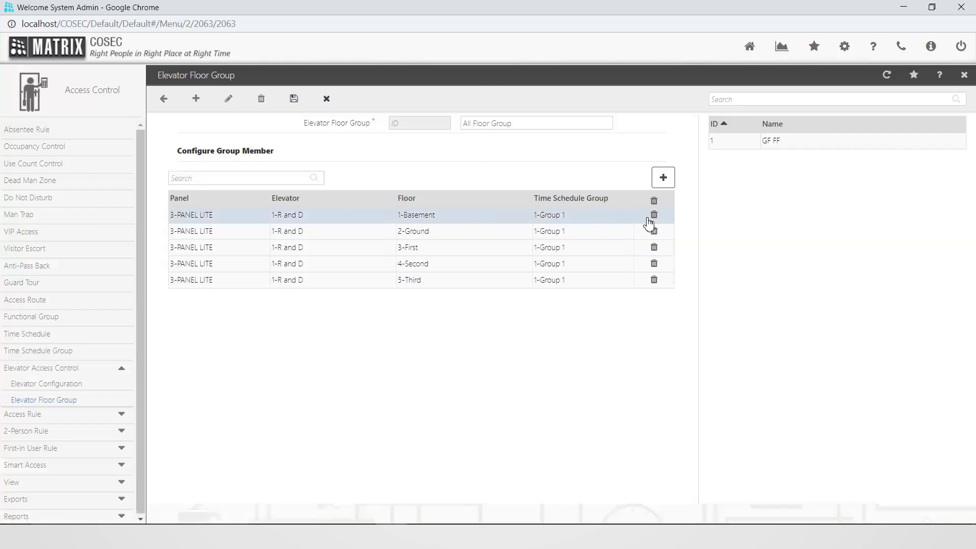
left_click(294, 99)
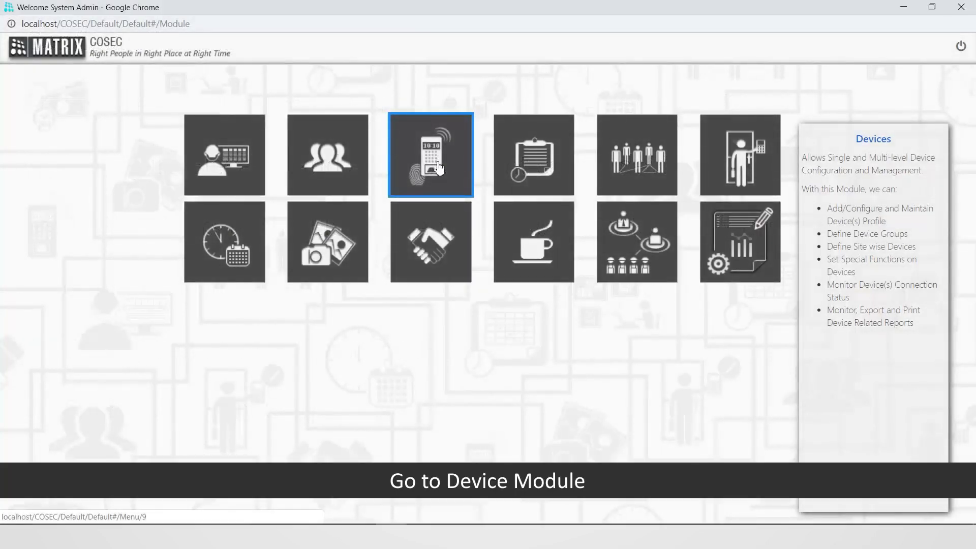
Step: Open the Input/Output configuration of the ARC IO800 device from the Devices module's device list
left_click(438, 168)
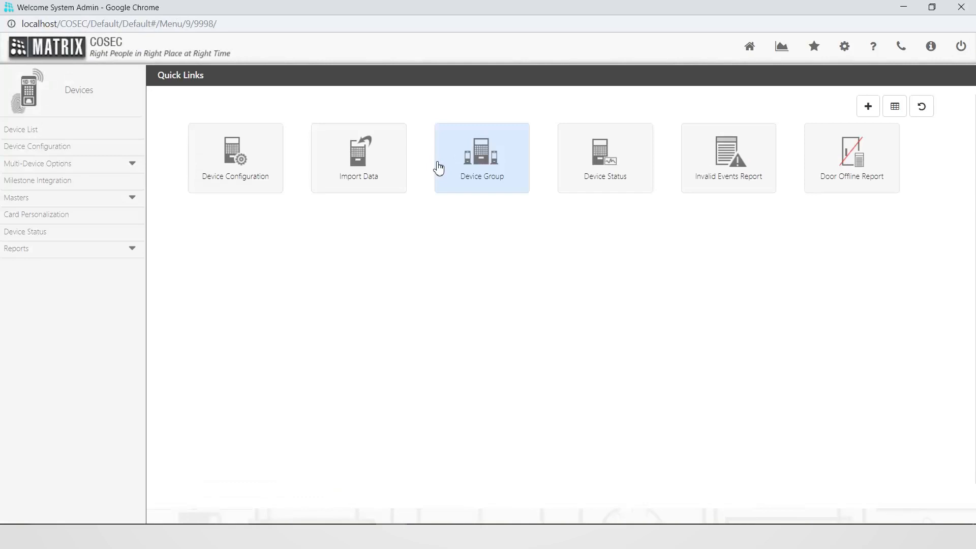
left_click(29, 133)
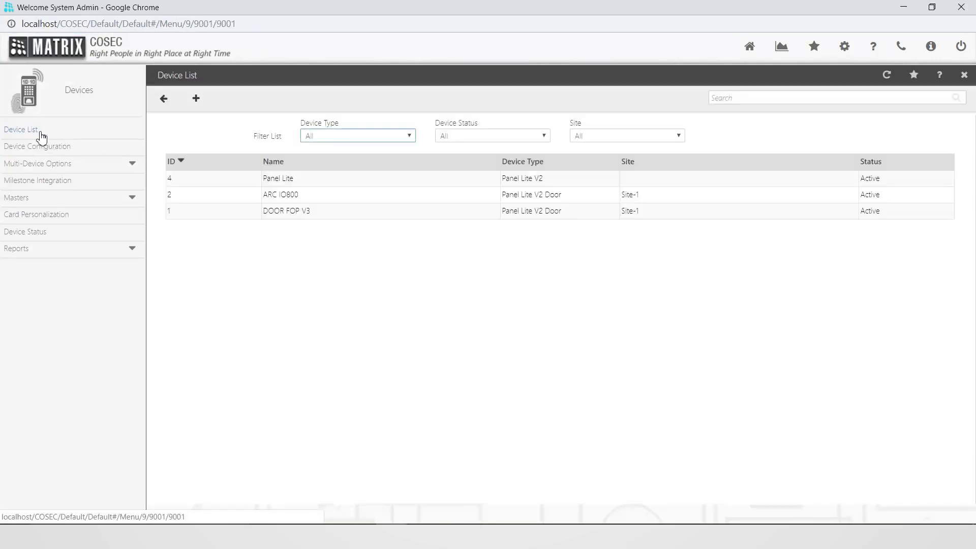
left_click(279, 198)
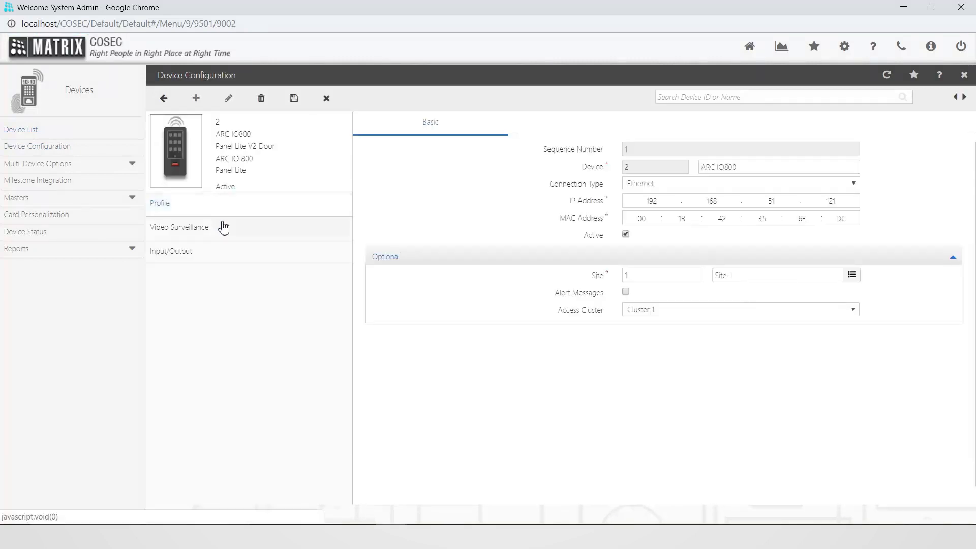
left_click(186, 256)
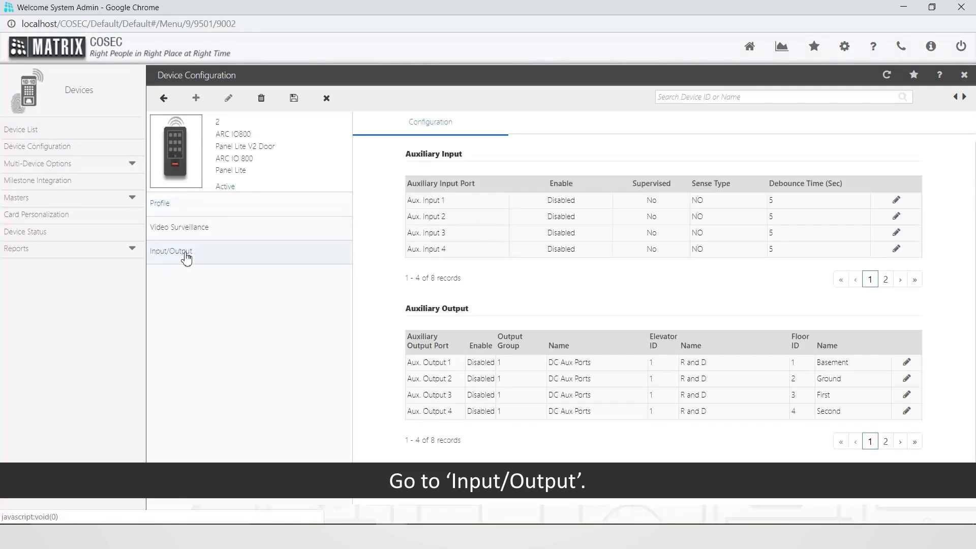
Step: Enable Aux. Output 1 (Basement) and Aux. Output 2 (Ground) on the ARC IO800, accepting each row
left_click(434, 367)
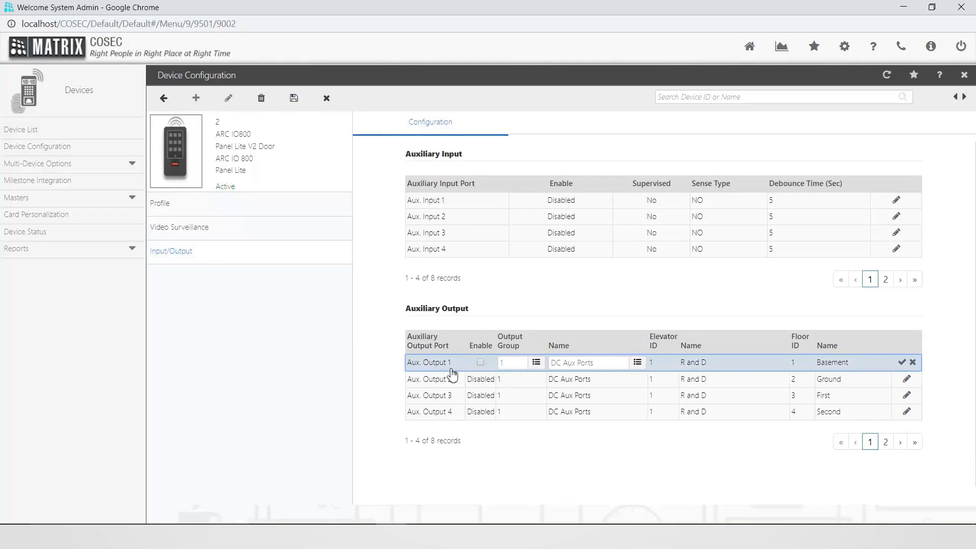
left_click(479, 363)
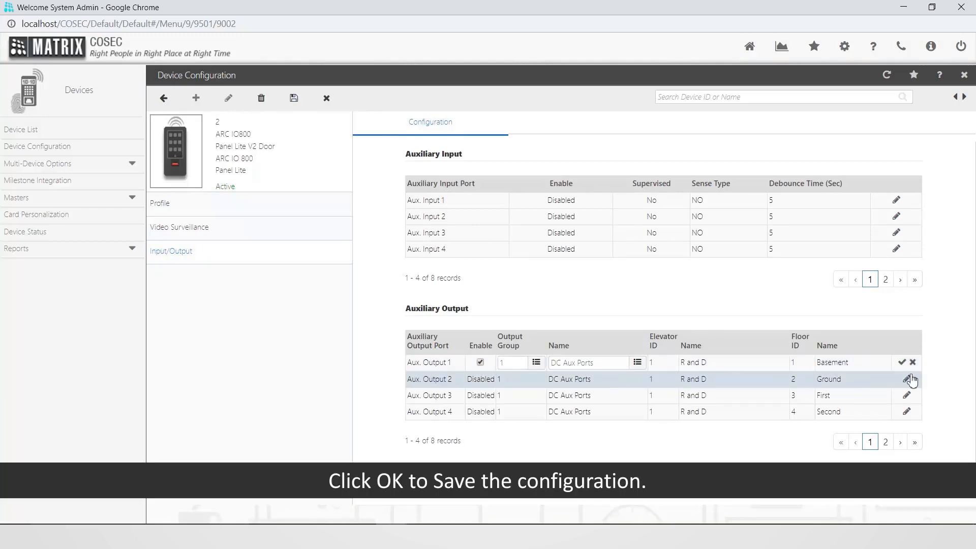
left_click(902, 362)
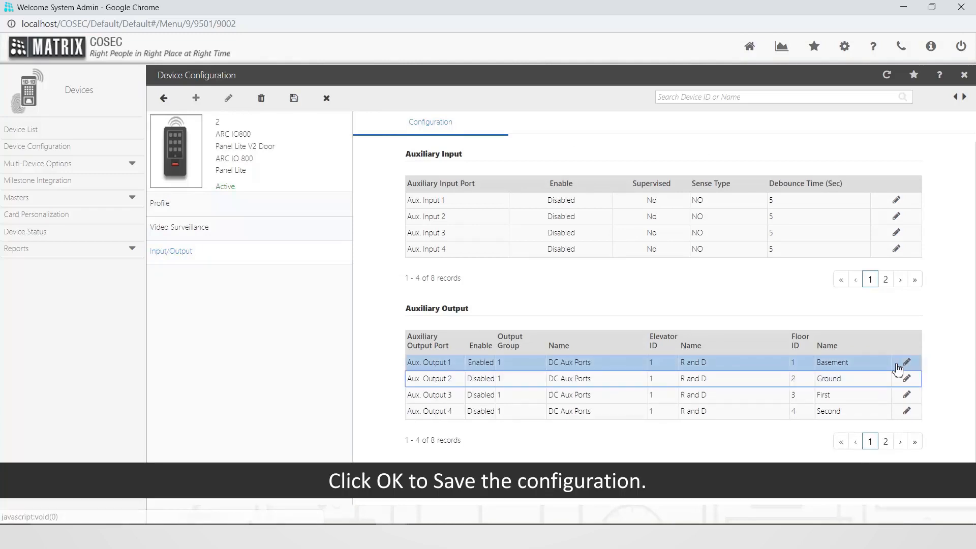
double_click(473, 382)
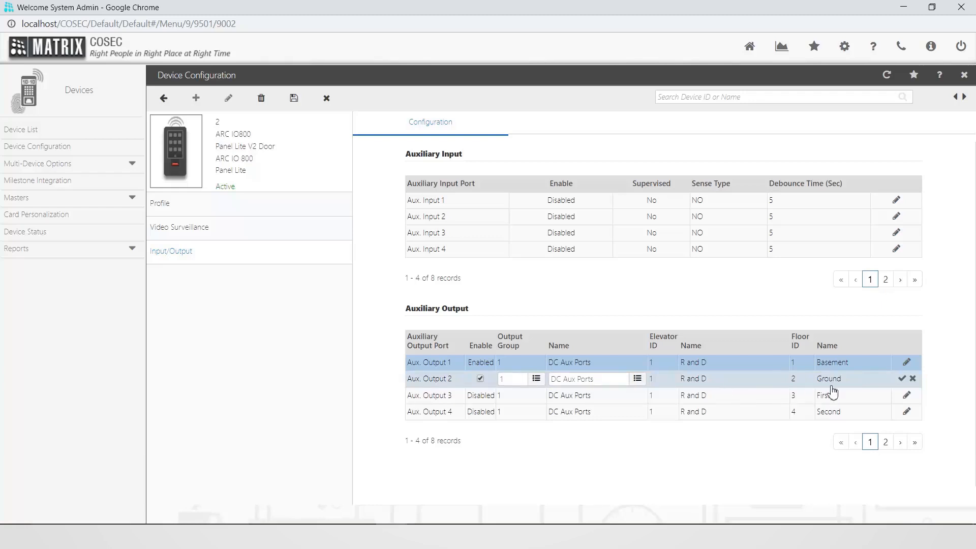
left_click(903, 380)
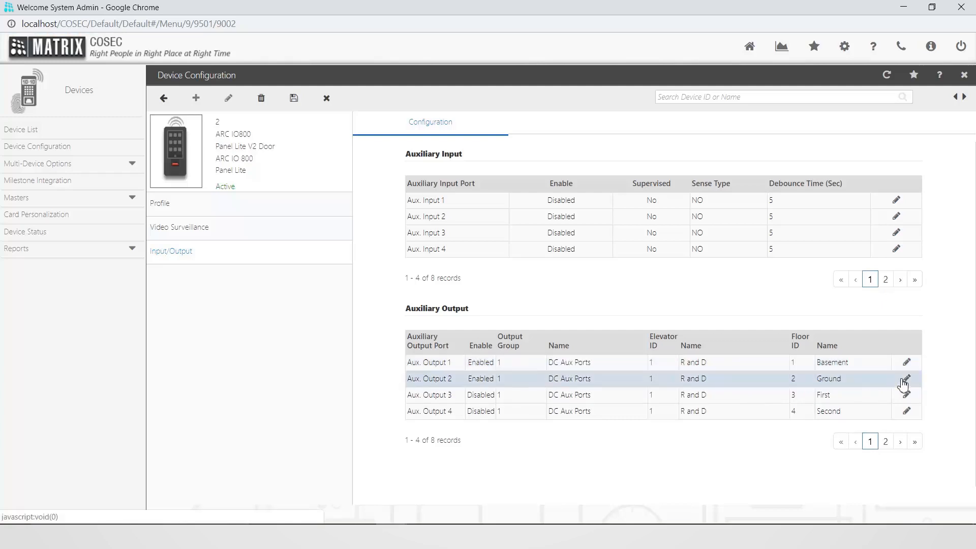
Step: Enable Aux. Output 3 (First) and Aux. Output 4 (Second) on the ARC IO800, accepting each row
left_click(905, 394)
left_click(481, 395)
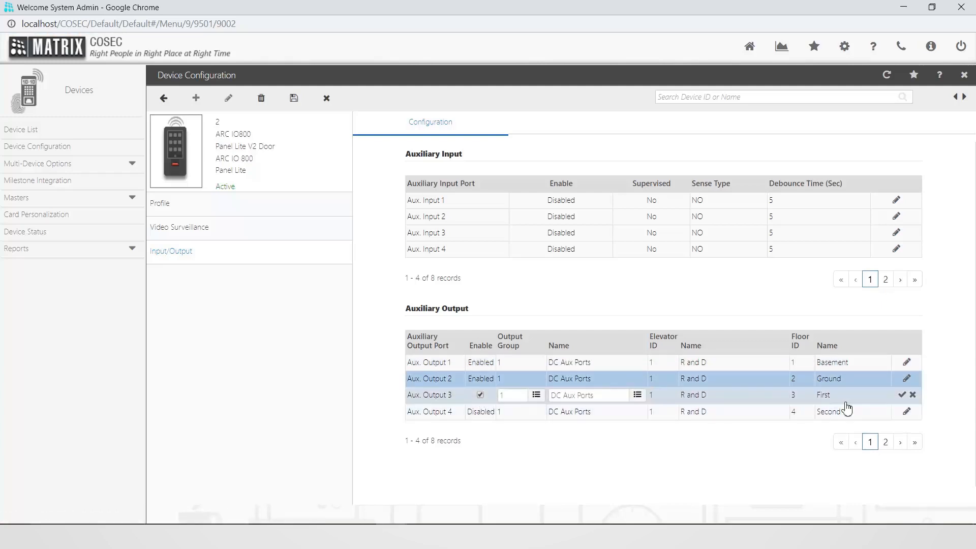
left_click(902, 395)
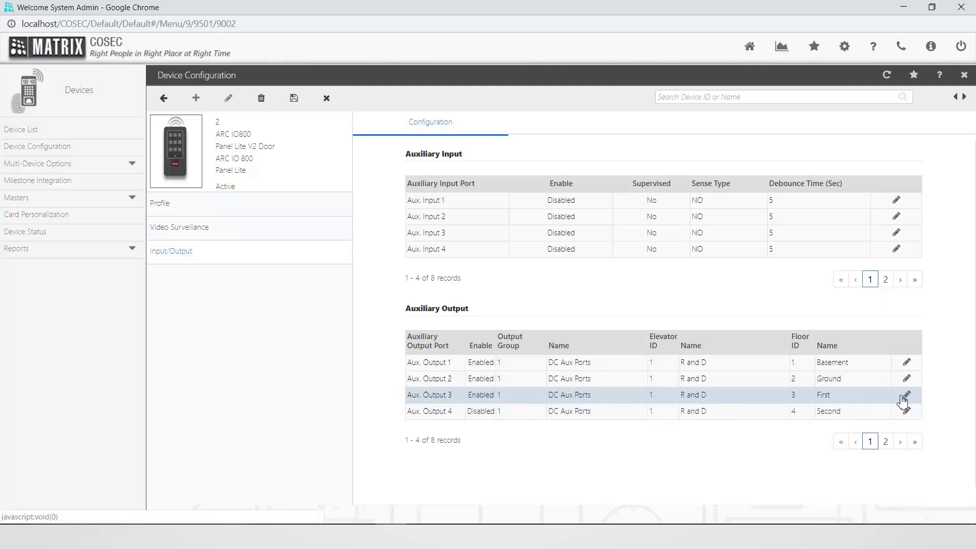
left_click(489, 416)
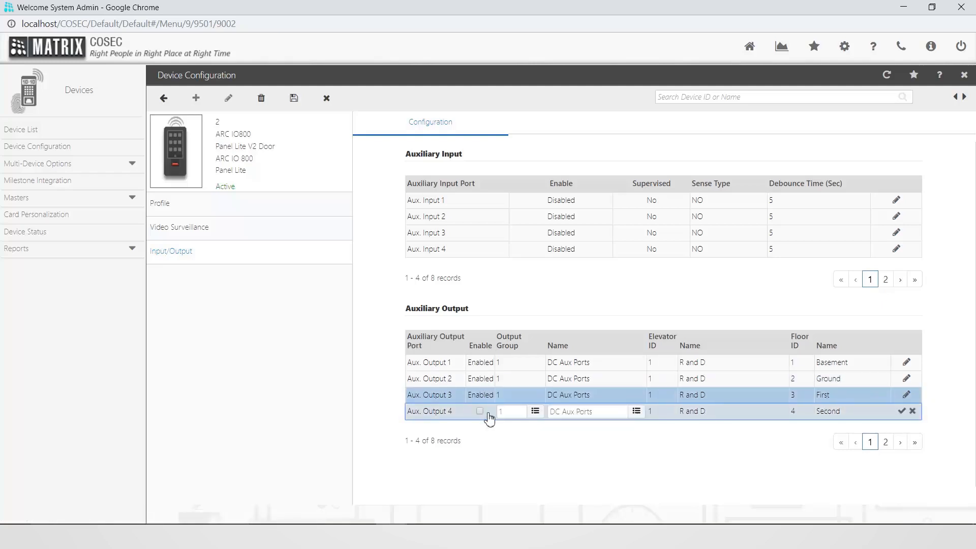
left_click(480, 412)
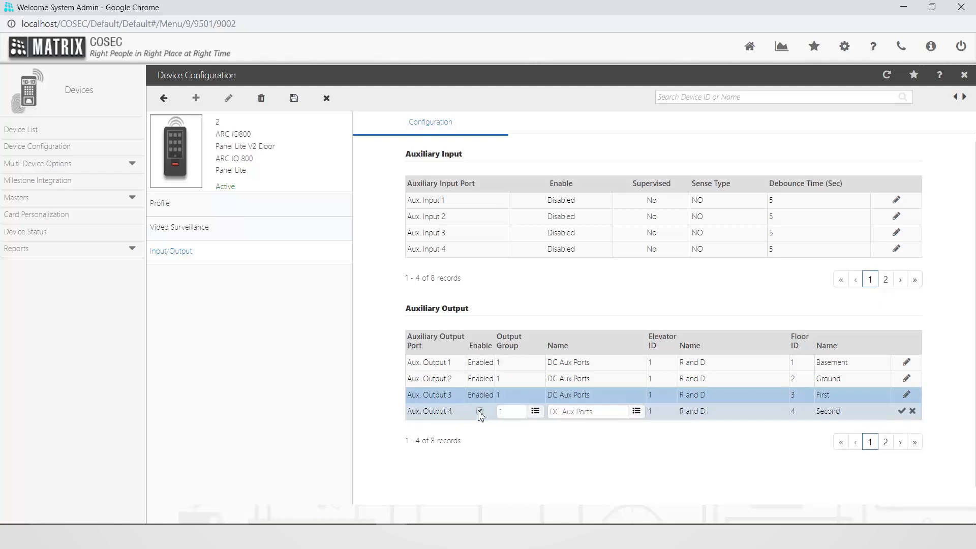
left_click(901, 411)
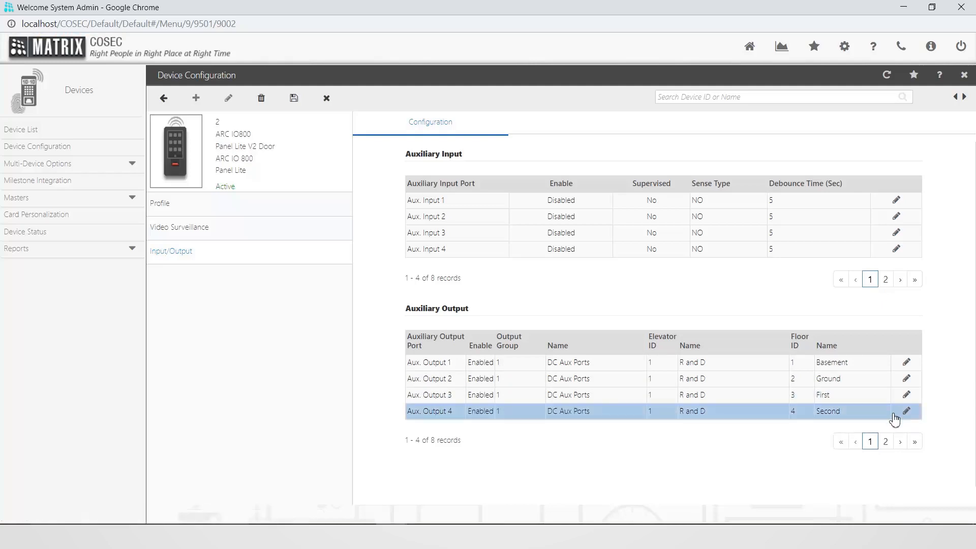
Step: Enable Aux. Output 5 (Third), accept the row, and save the ARC IO800 device configuration
left_click(885, 441)
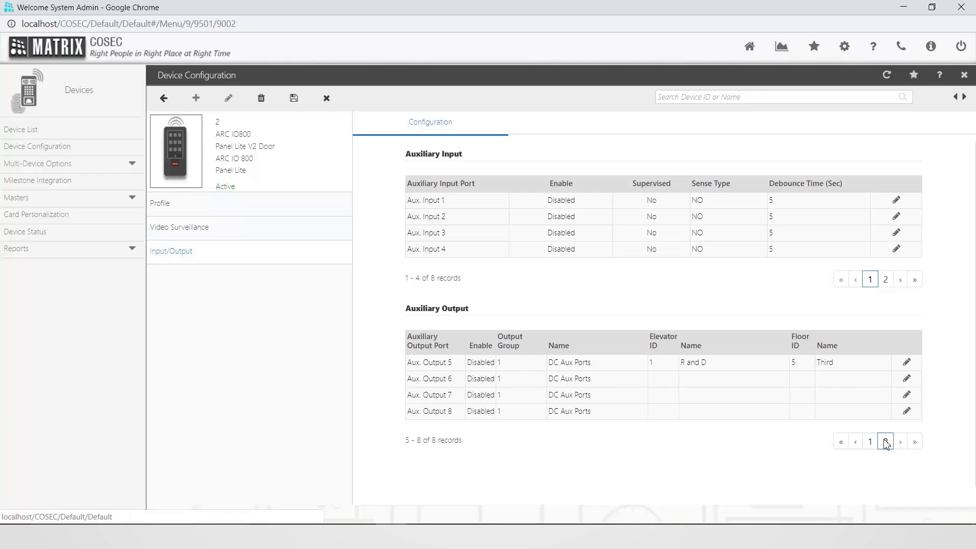
double_click(490, 367)
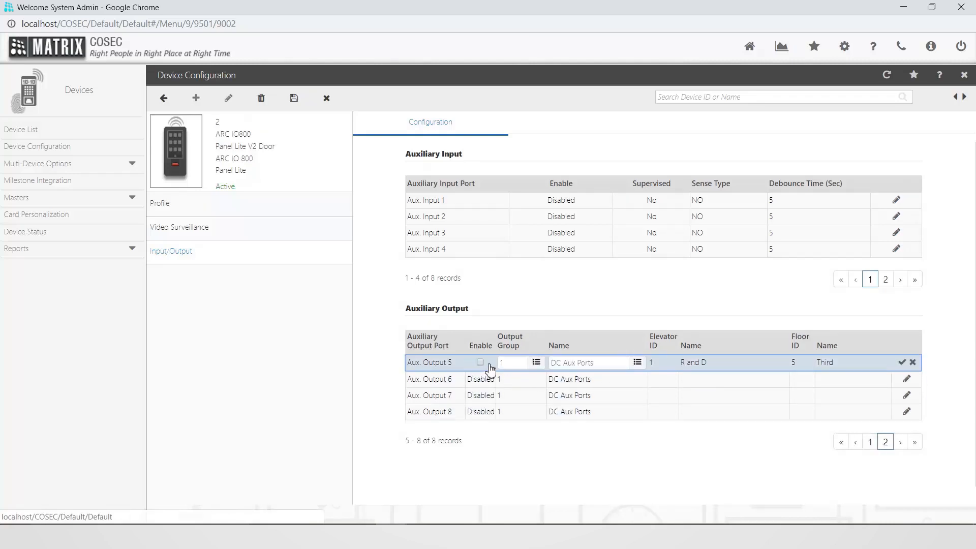
left_click(479, 362)
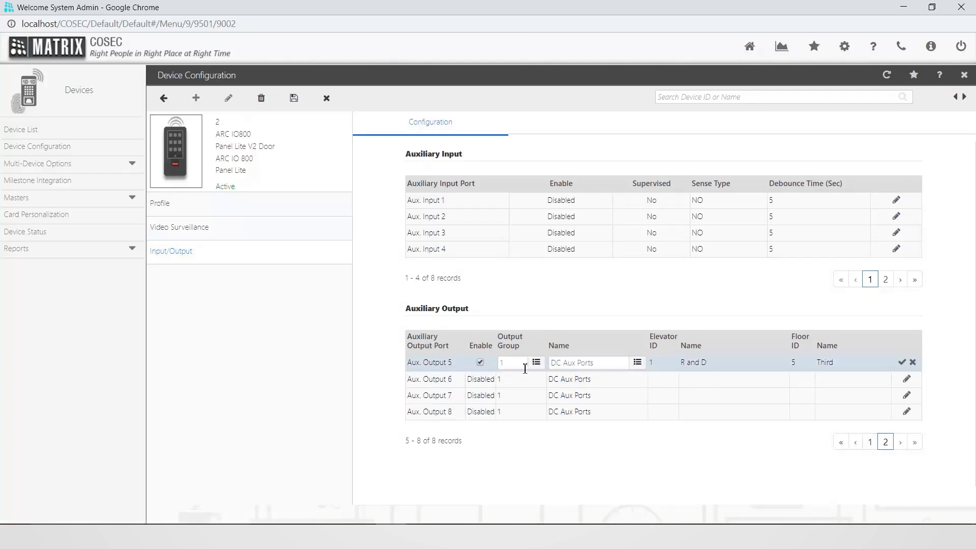
left_click(902, 362)
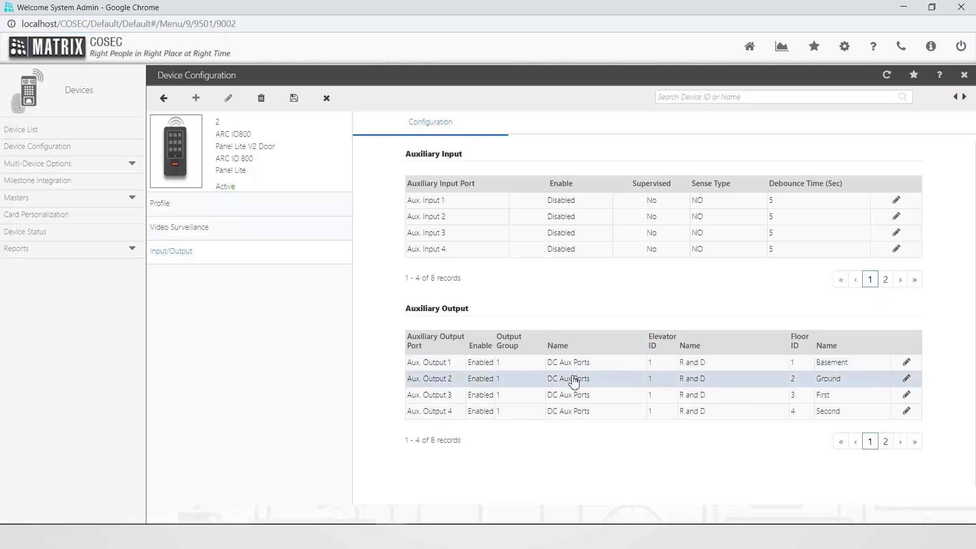
left_click(886, 441)
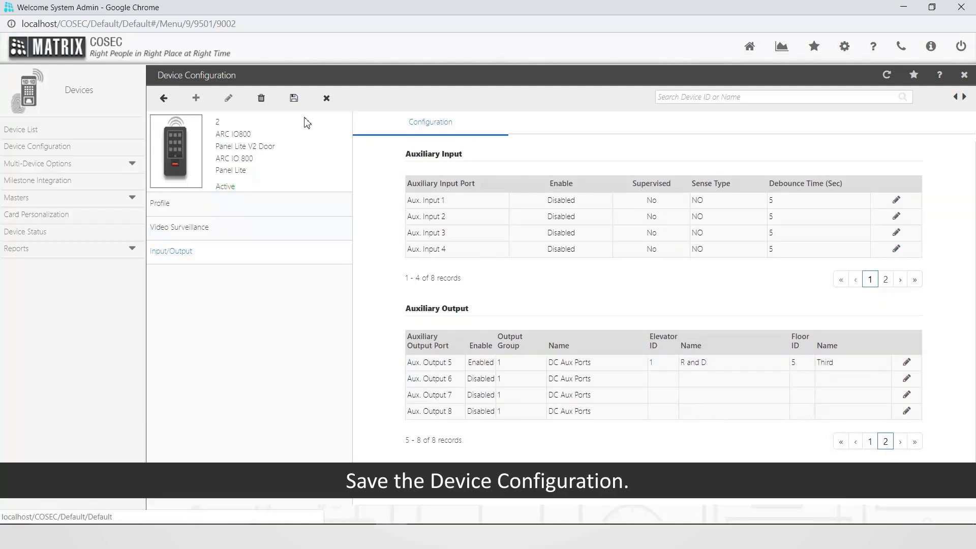
left_click(295, 102)
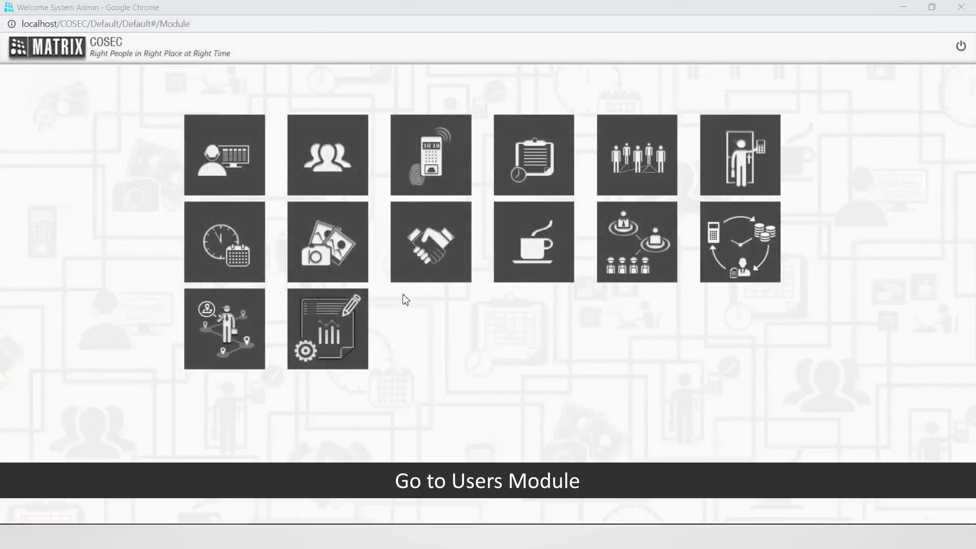
Step: Open the advanced access control settings of the third user listed in the Users module
left_click(346, 183)
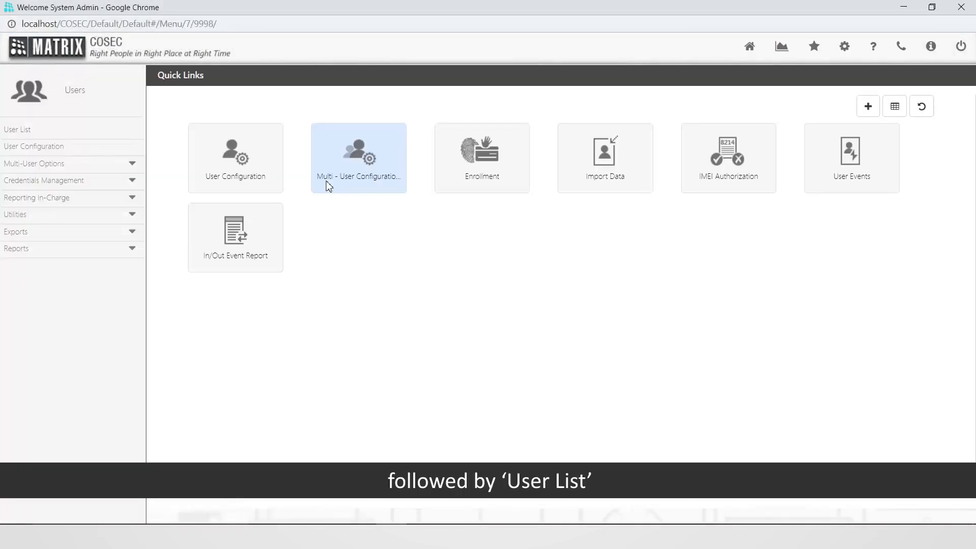
left_click(6, 134)
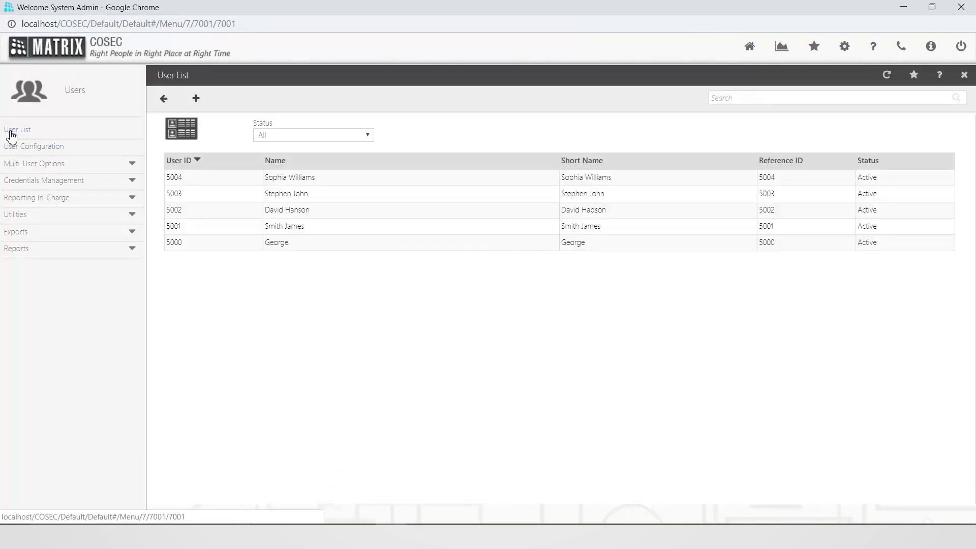
left_click(273, 217)
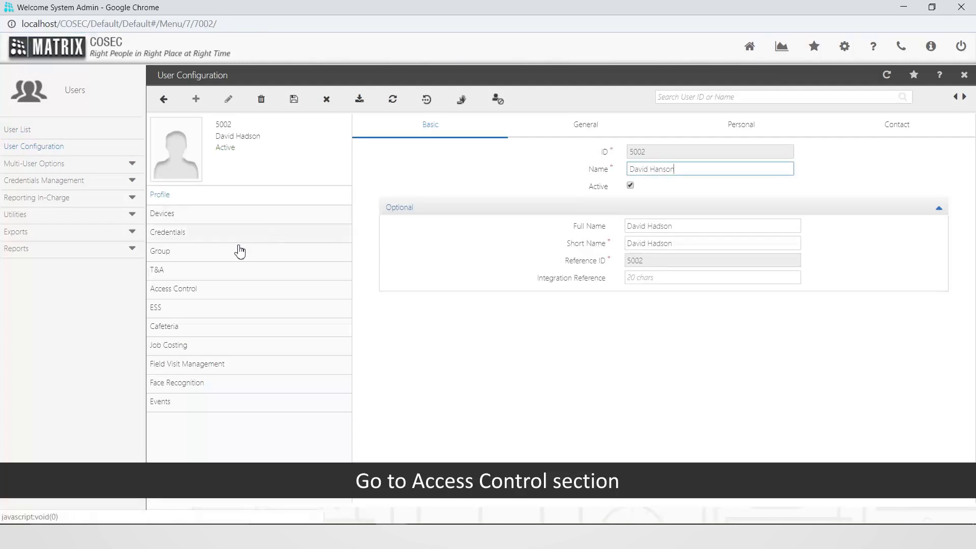
left_click(190, 299)
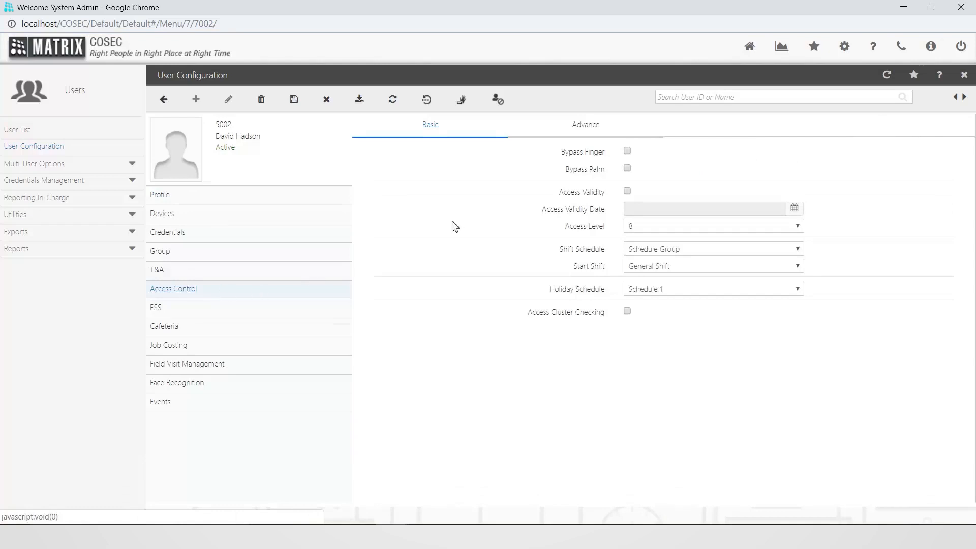
left_click(583, 131)
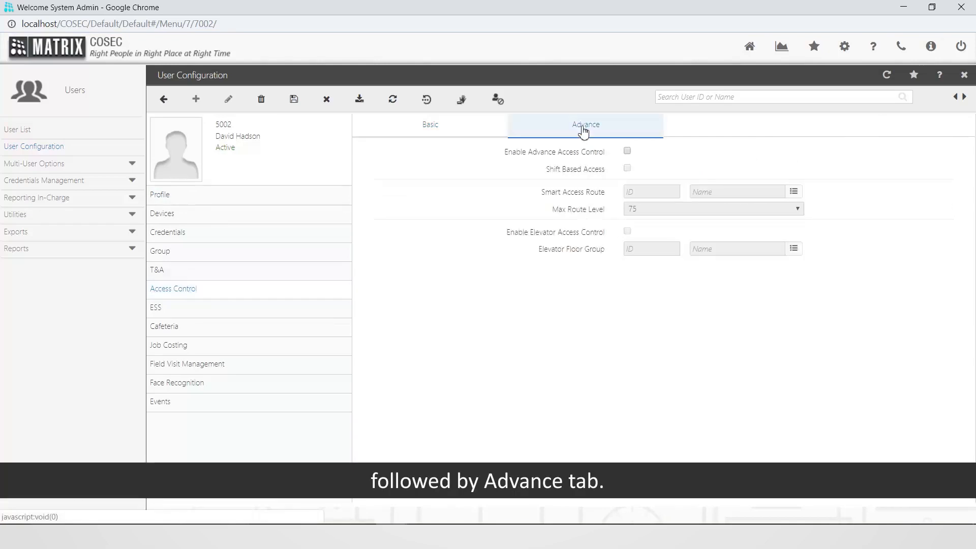
Step: Enable advance and elevator access control for the user with elevator floor group GF FF, and save the user configuration
left_click(627, 152)
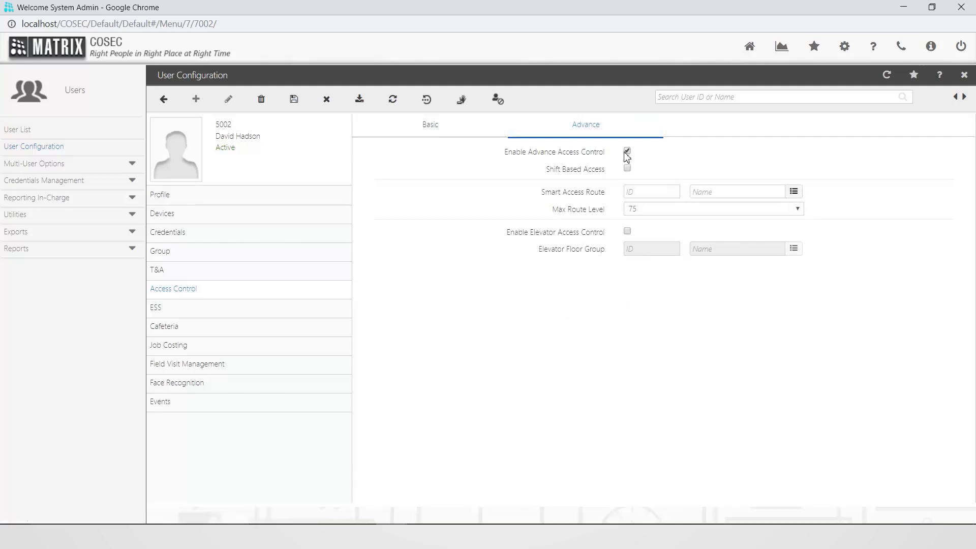
left_click(629, 233)
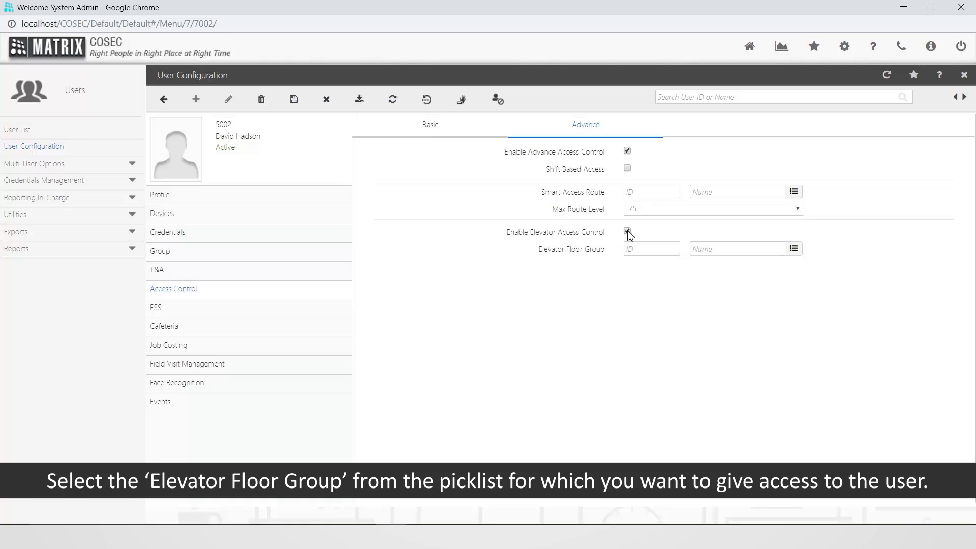
left_click(794, 251)
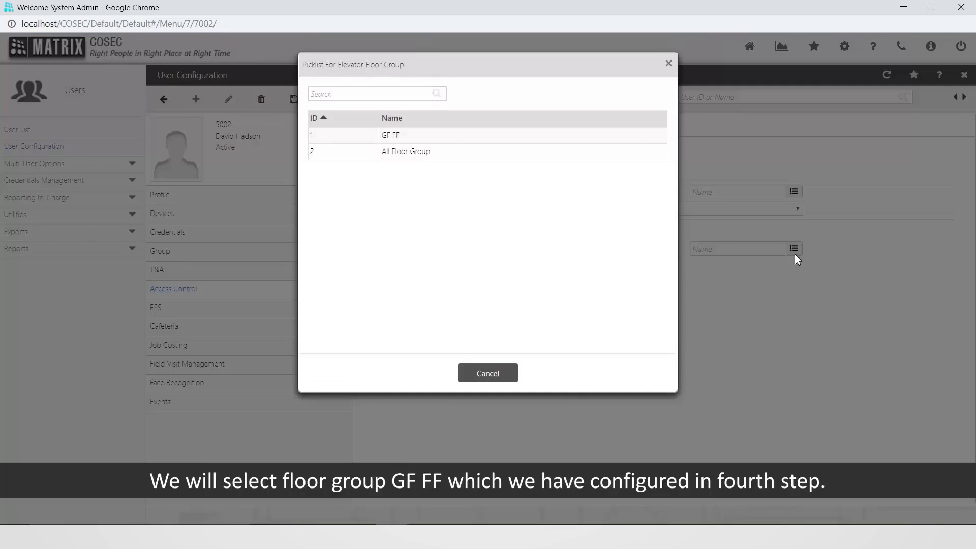
left_click(447, 142)
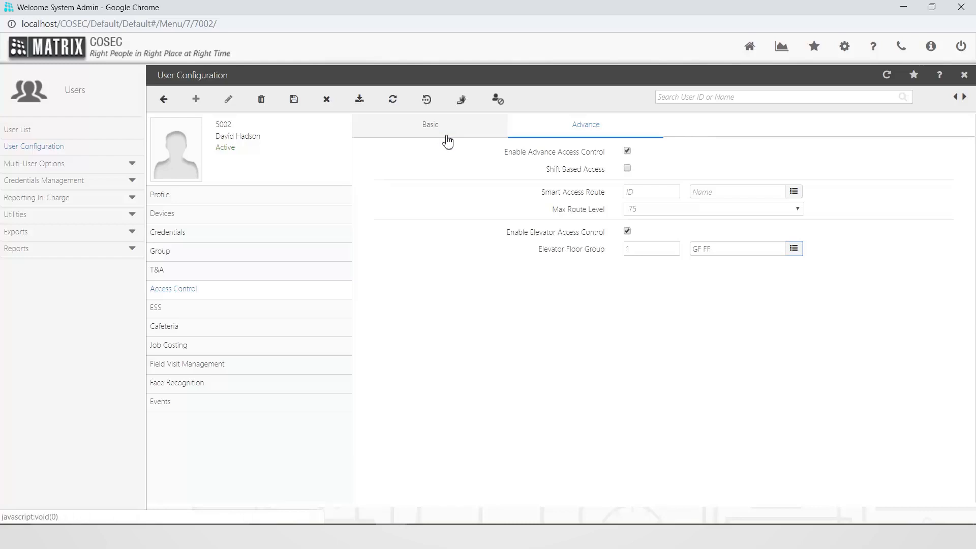
left_click(294, 100)
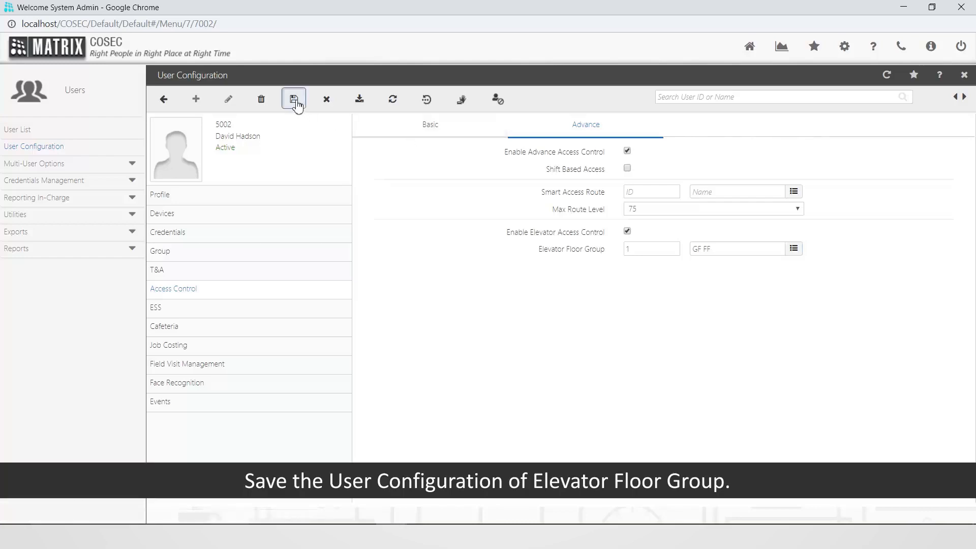